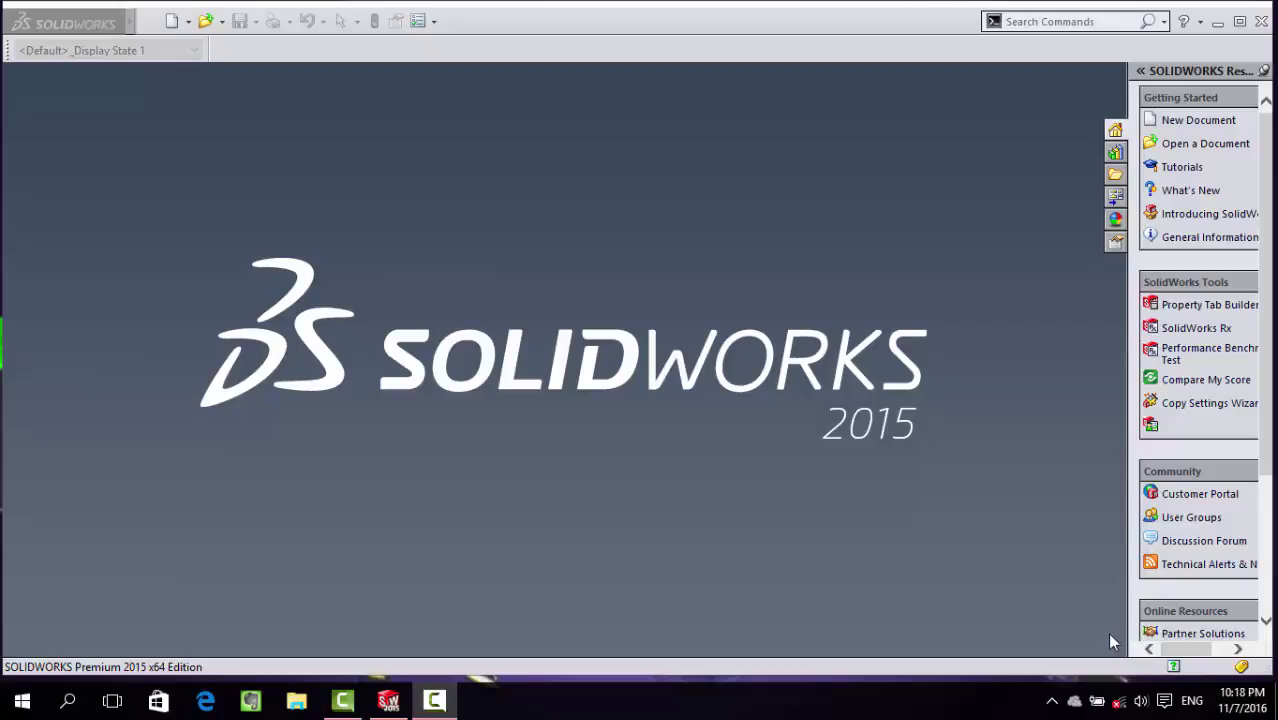
# Dismiss the Open file browser without opening anything, then start a new SOLIDWORKS document
pyautogui.click(207, 22)
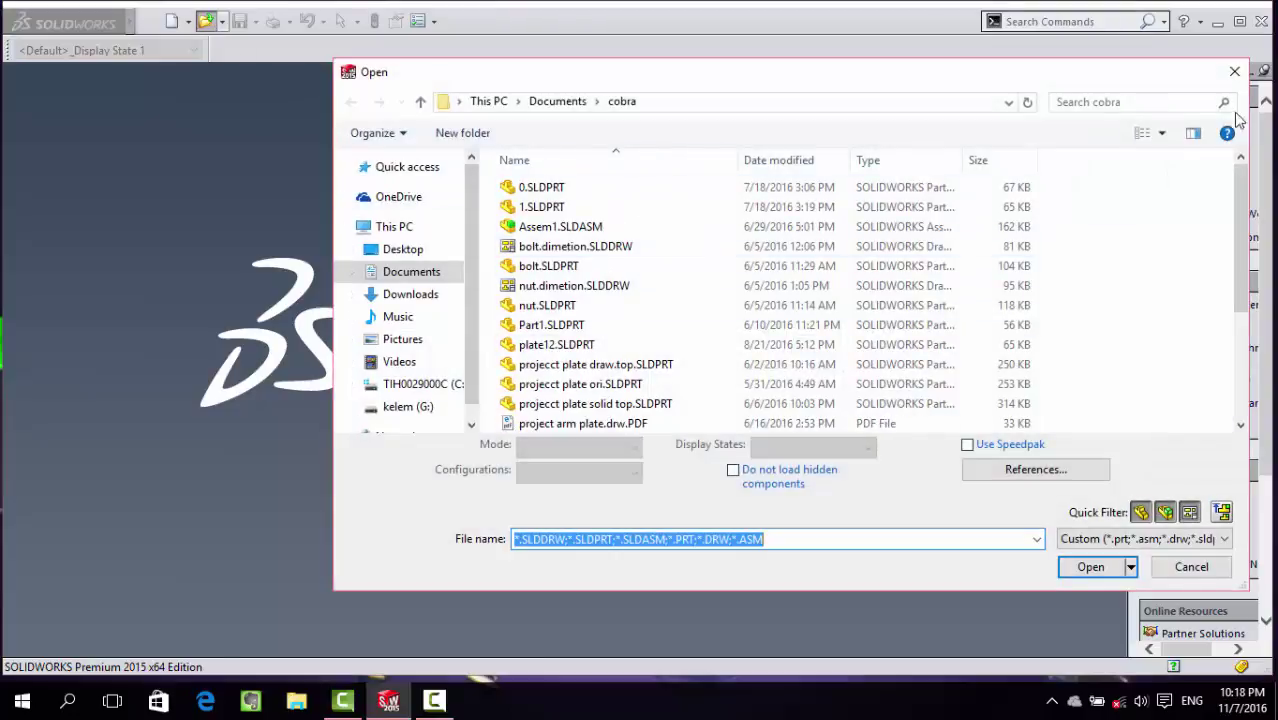
pyautogui.click(1234, 71)
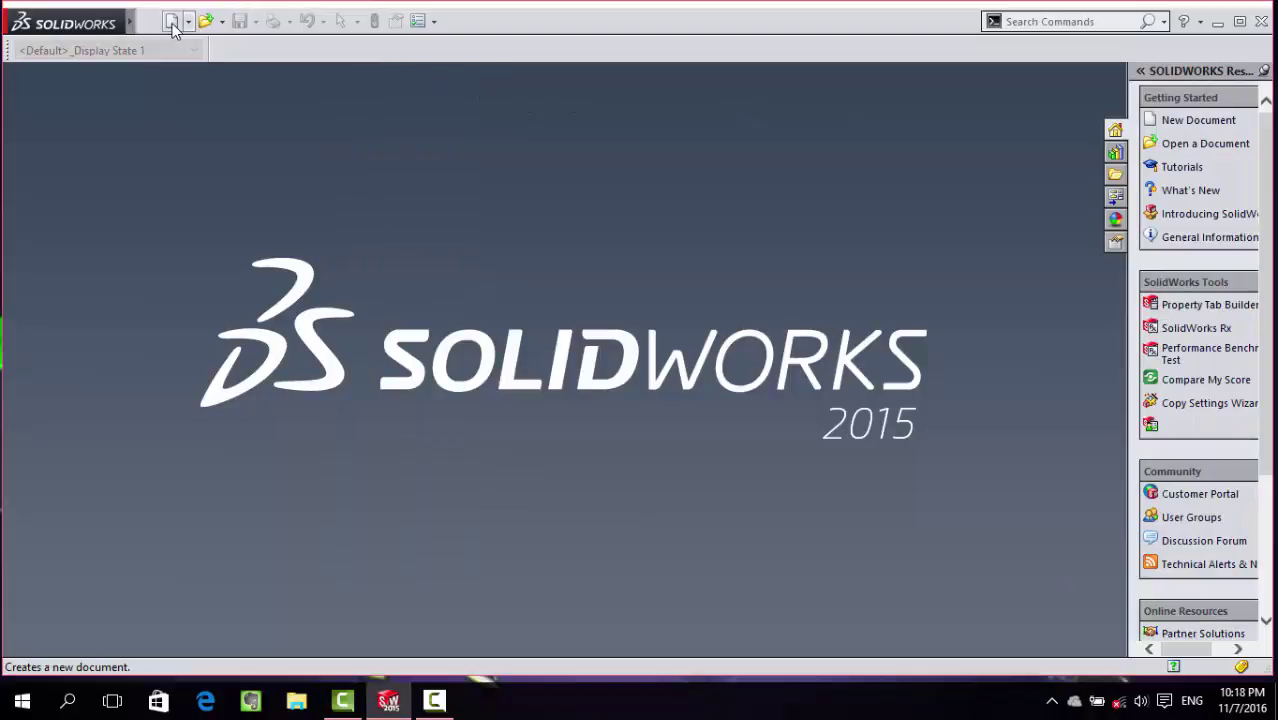
pyautogui.click(172, 22)
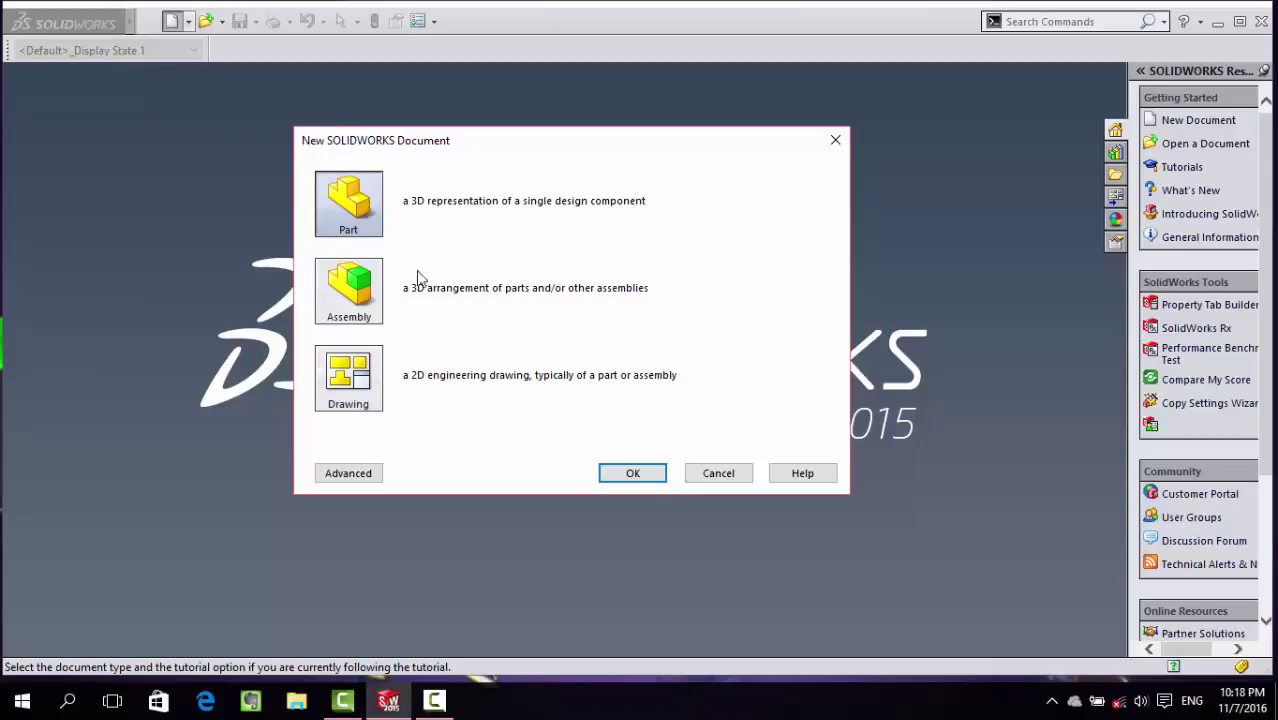
# Create a new Part document (Part7), maximize its window, and preview the Sketch and Features tools
pyautogui.click(634, 471)
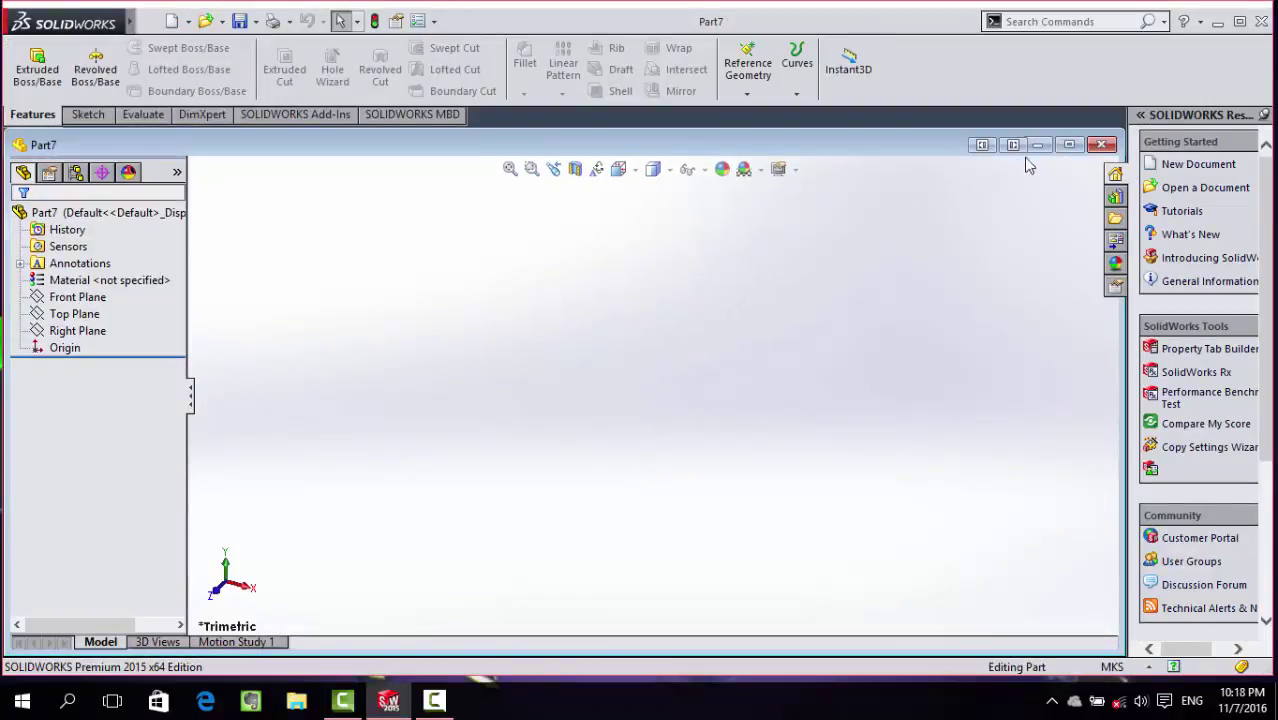
pyautogui.click(1069, 144)
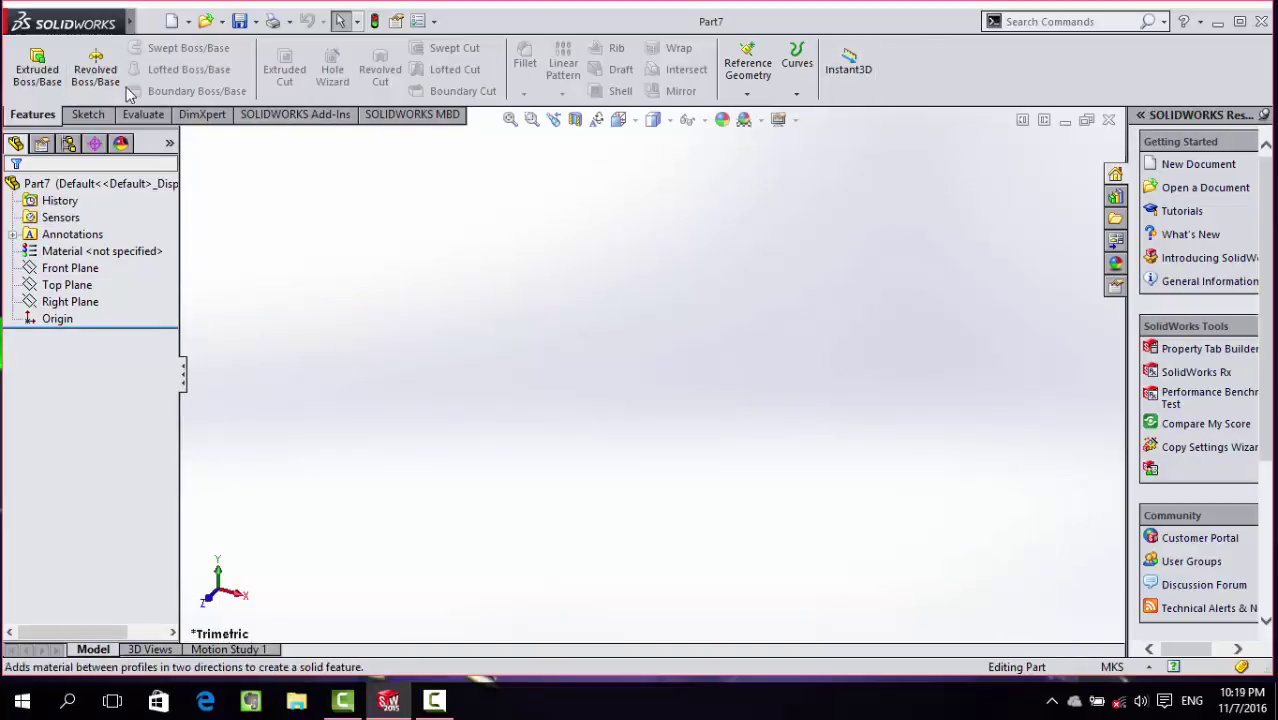
pyautogui.click(92, 116)
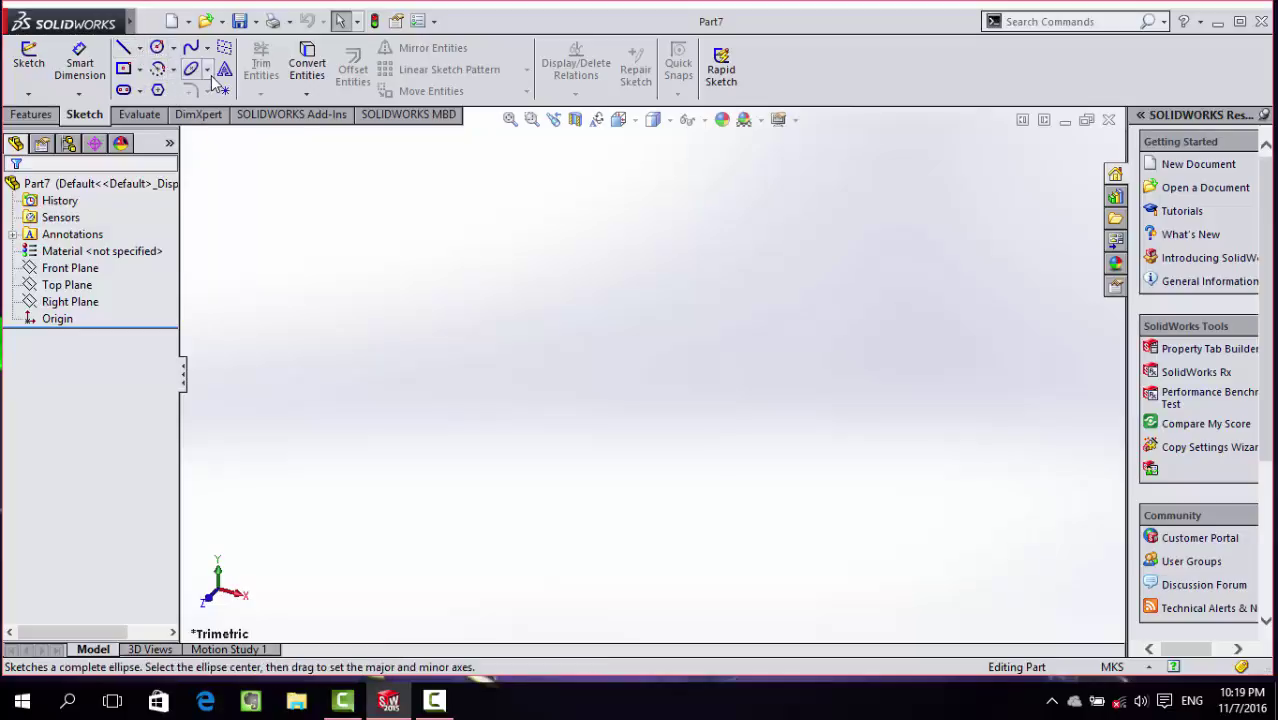
pyautogui.click(46, 116)
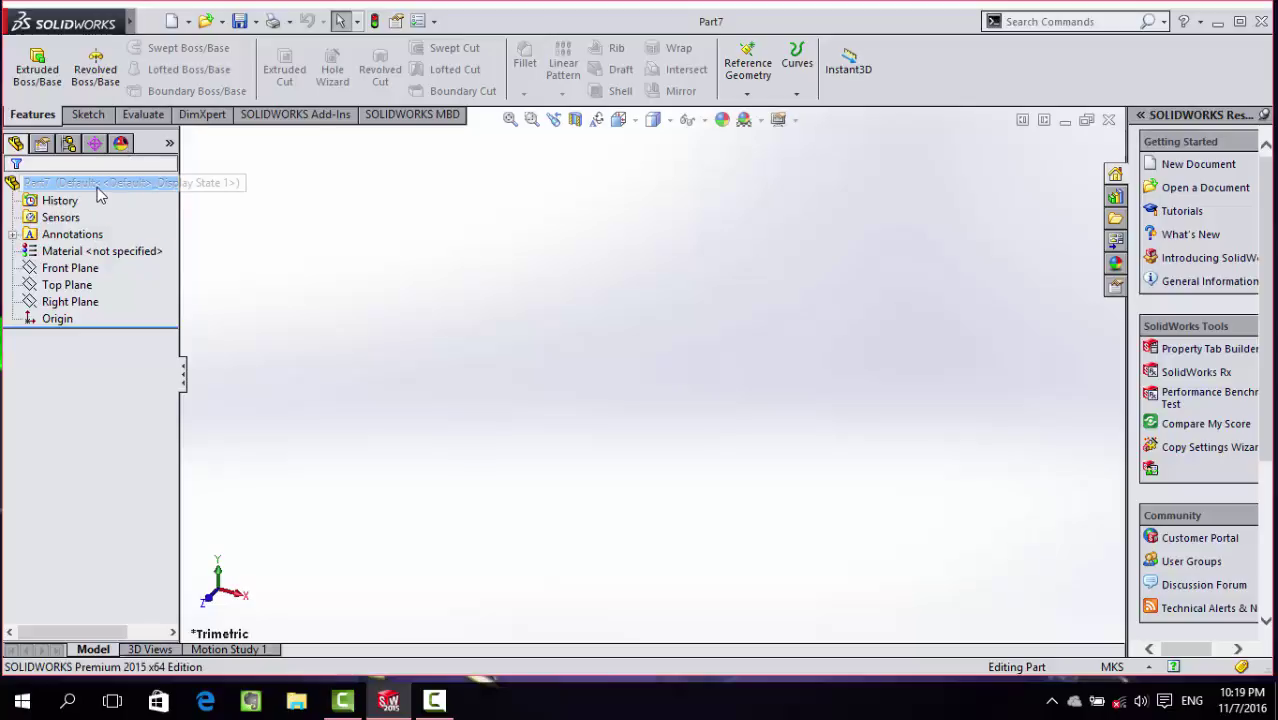
pyautogui.click(70, 268)
pyautogui.click(60, 201)
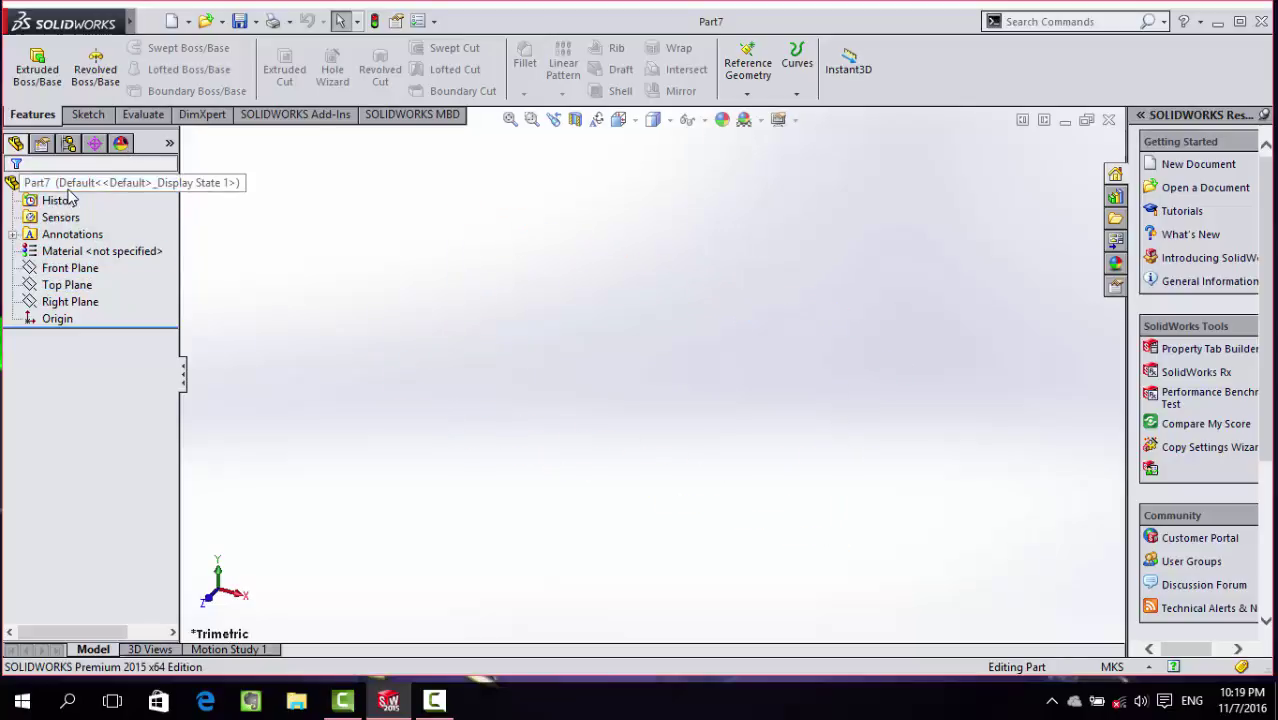
pyautogui.click(70, 218)
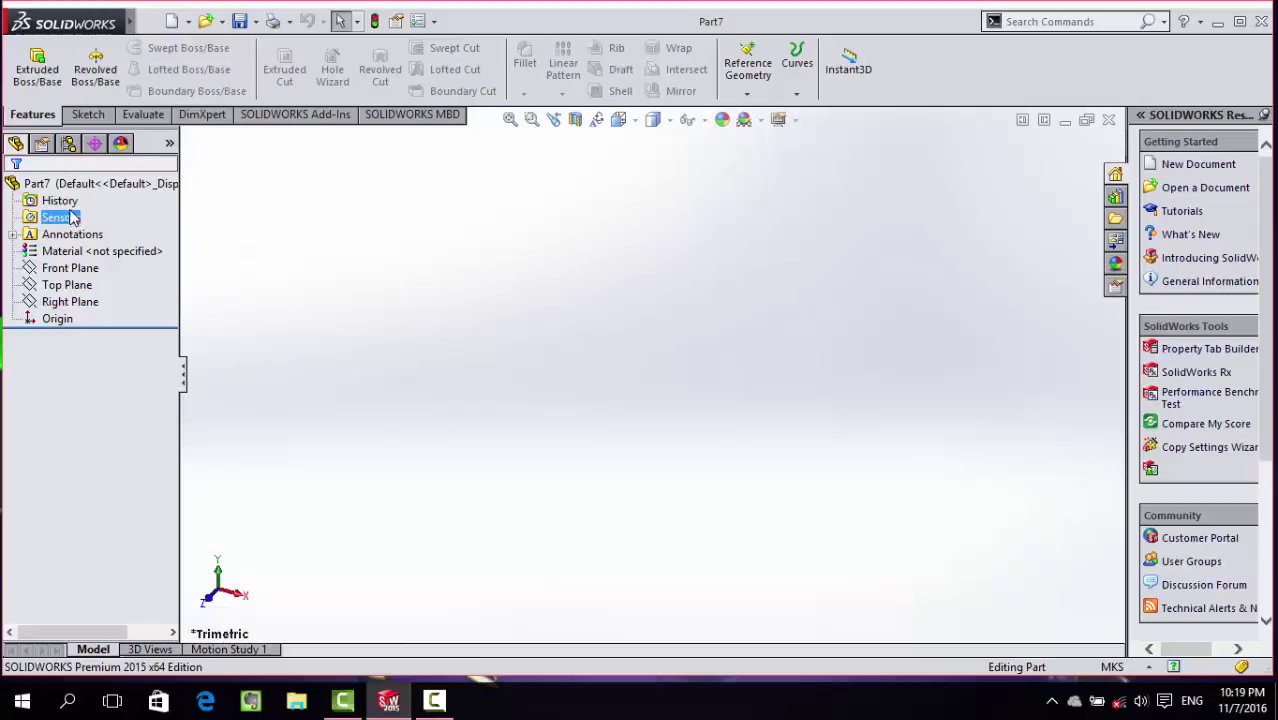
pyautogui.click(74, 235)
pyautogui.click(76, 252)
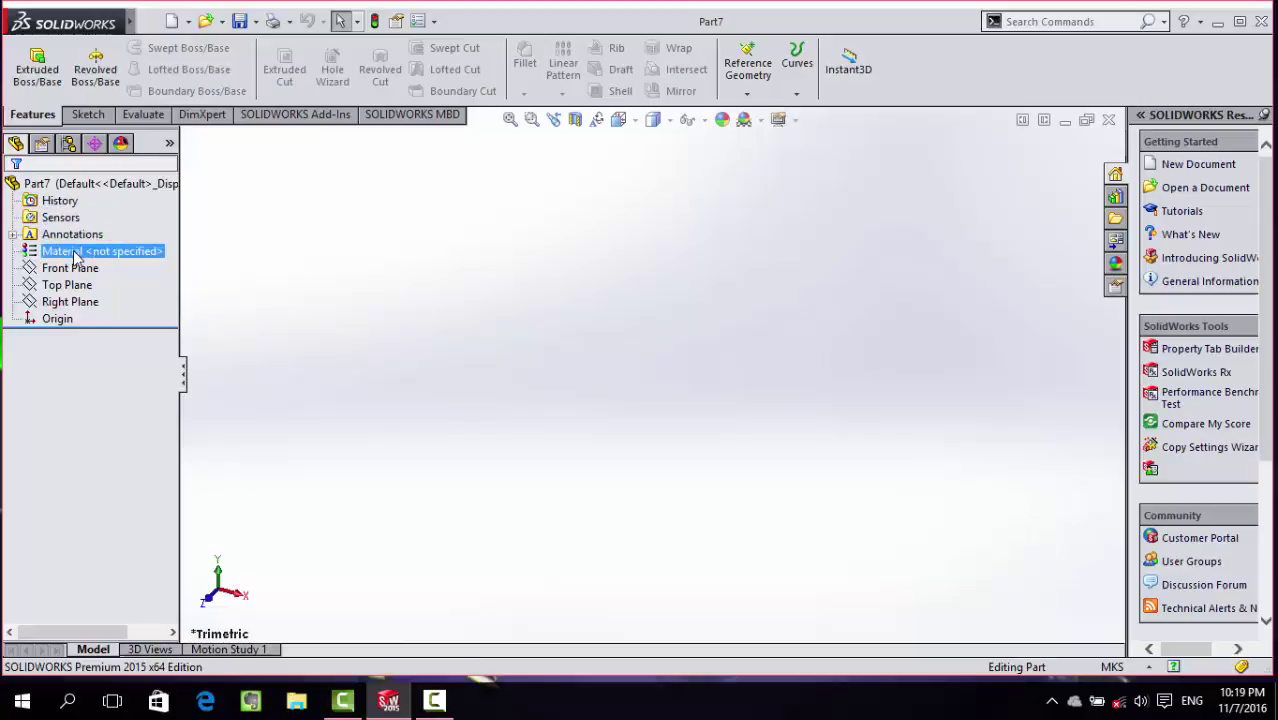
pyautogui.click(76, 268)
pyautogui.click(70, 285)
pyautogui.click(70, 301)
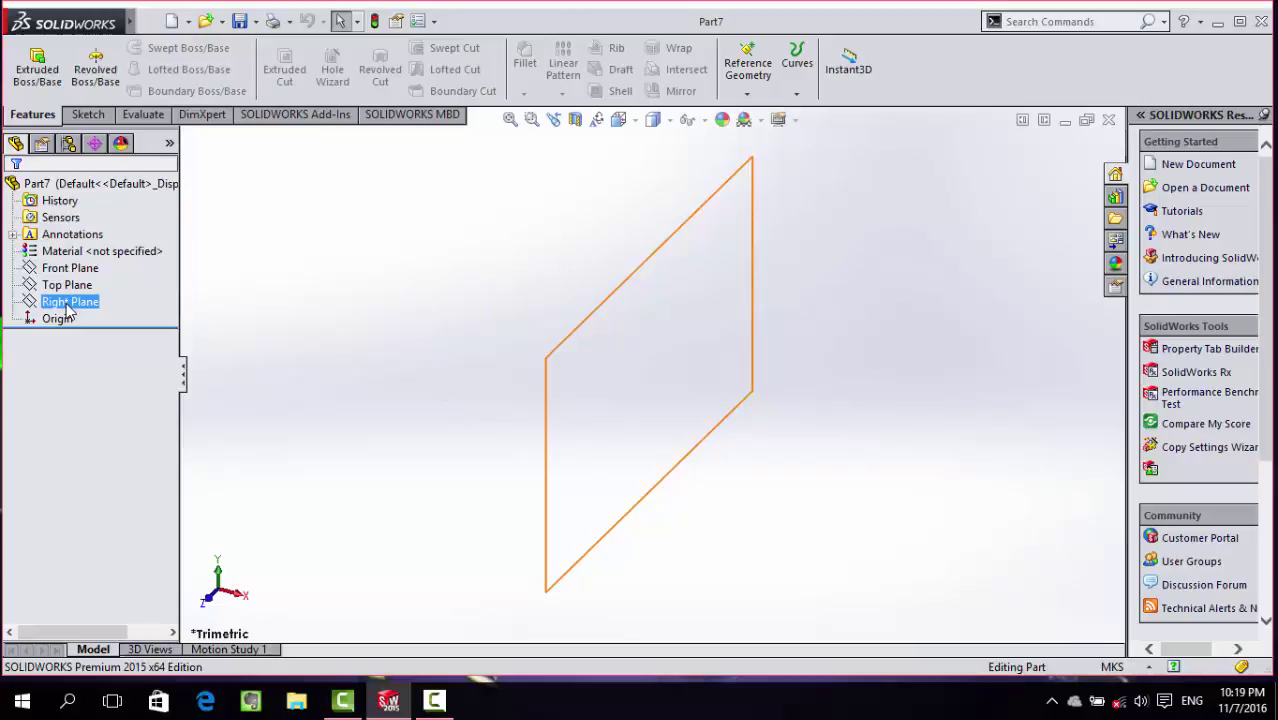
pyautogui.click(75, 343)
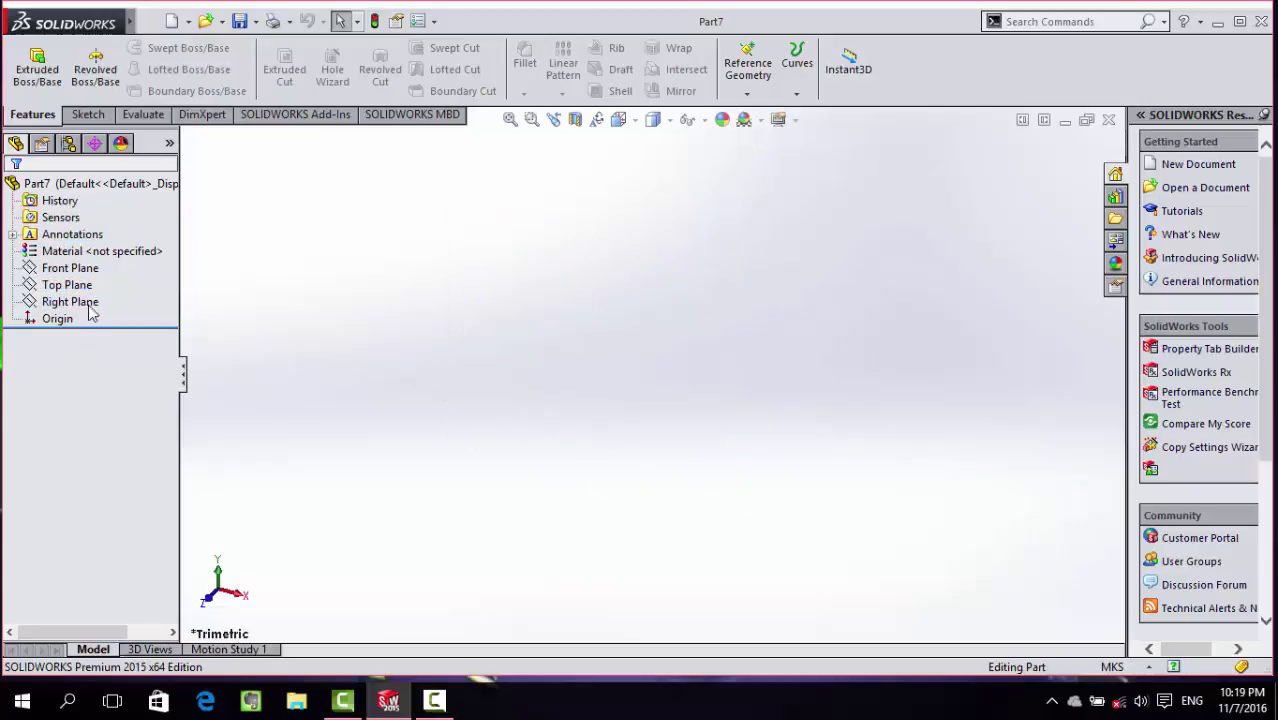
# Open 0.SLDPRT from the Browse Recent Documents list
pyautogui.click(221, 28)
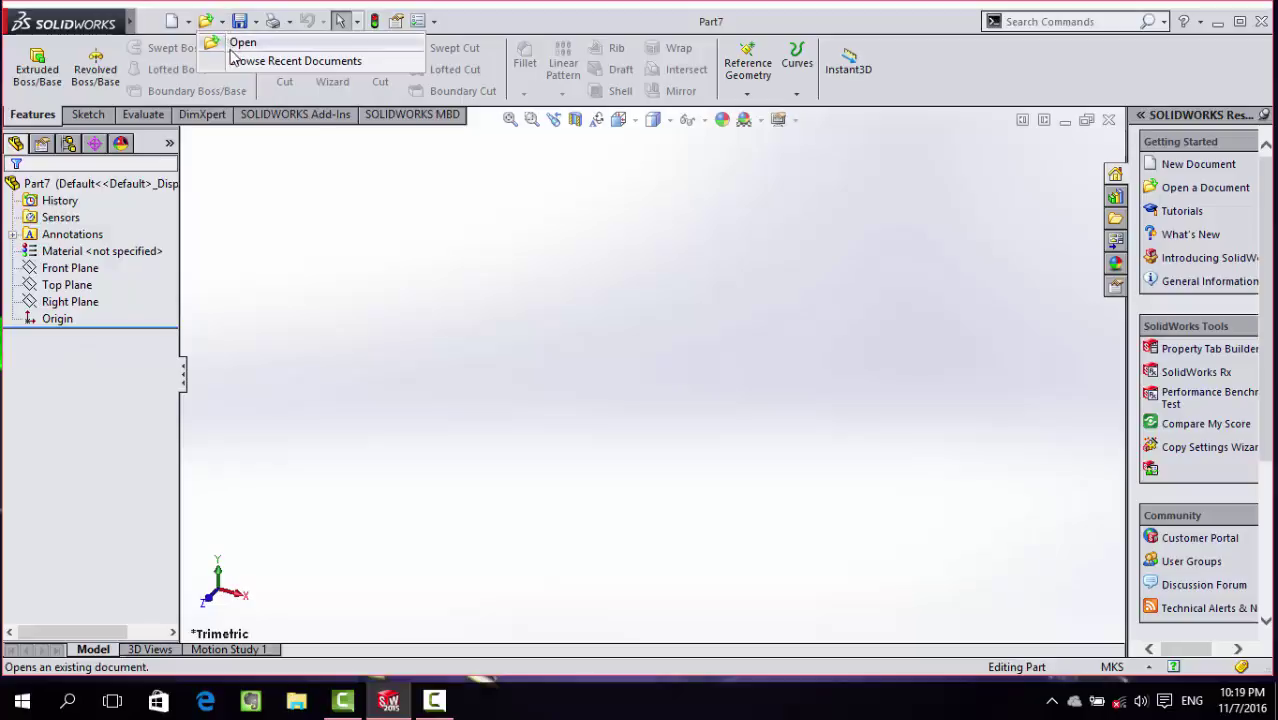
pyautogui.click(236, 61)
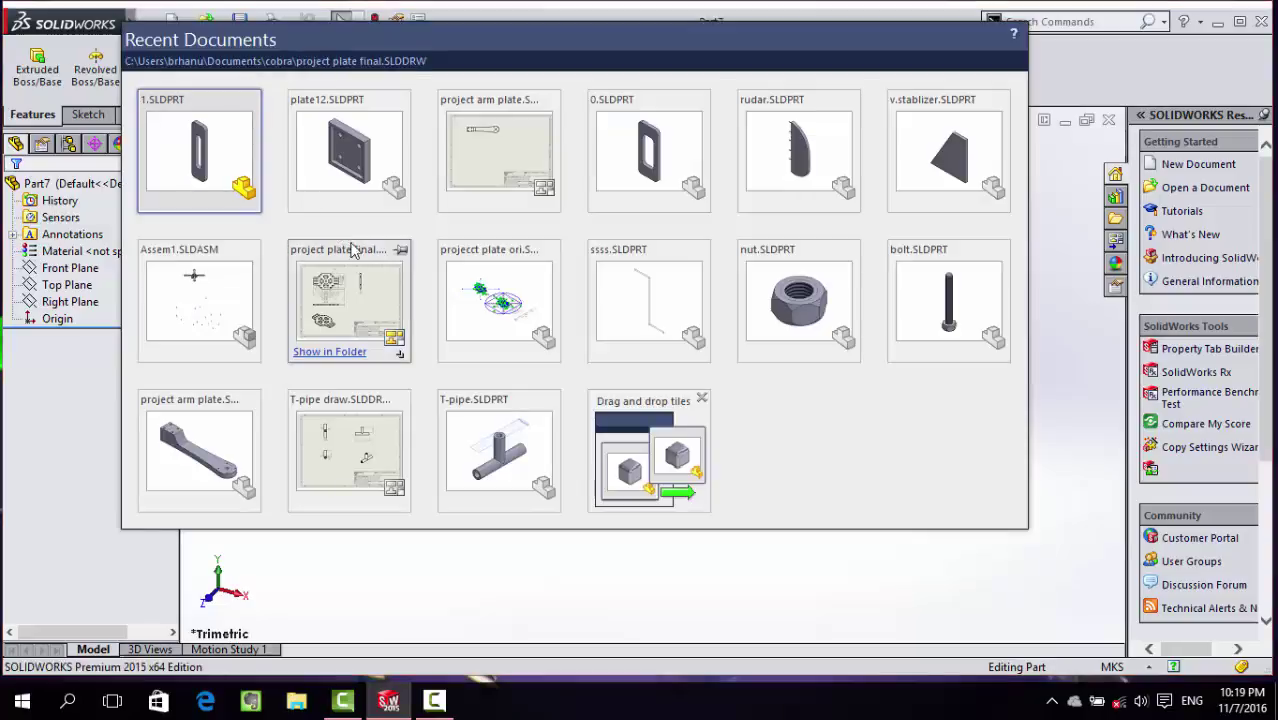
pyautogui.click(646, 170)
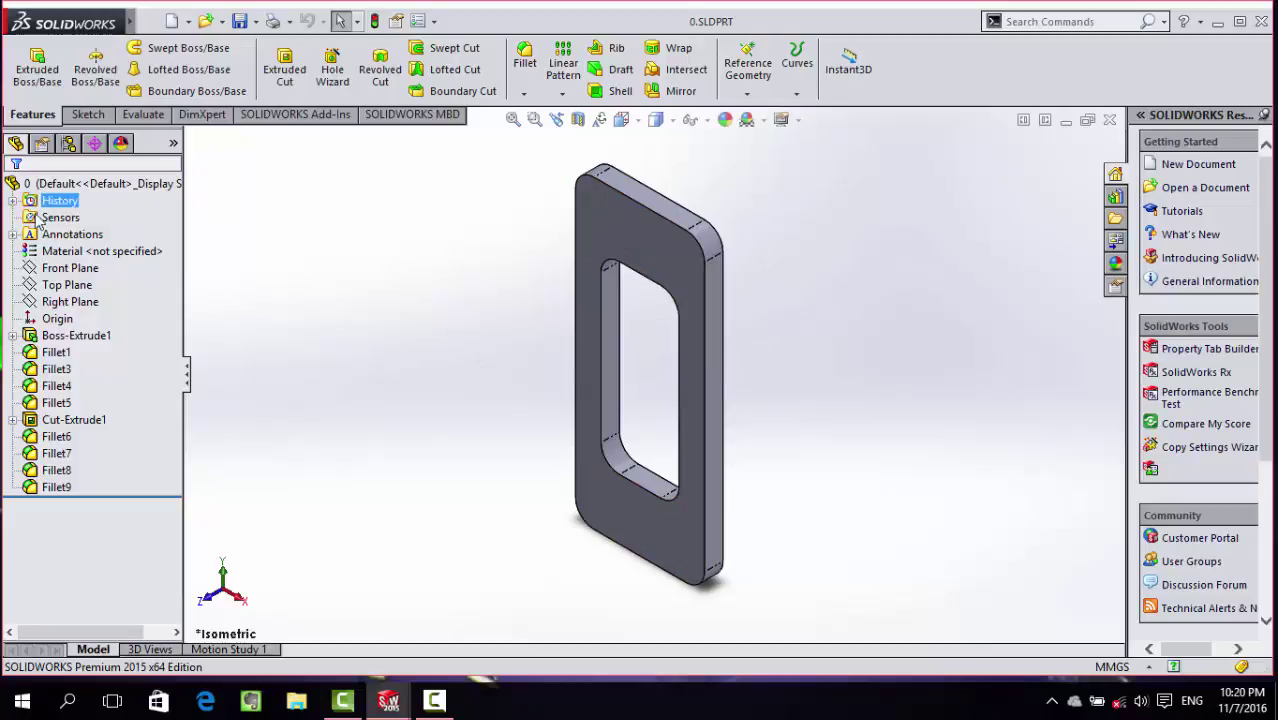
# Highlight Material, Boss-Extrude1, Fillet8, Cut-Extrude1 and Fillet1 in the feature tree, then clear the selection
pyautogui.click(48, 251)
pyautogui.click(52, 338)
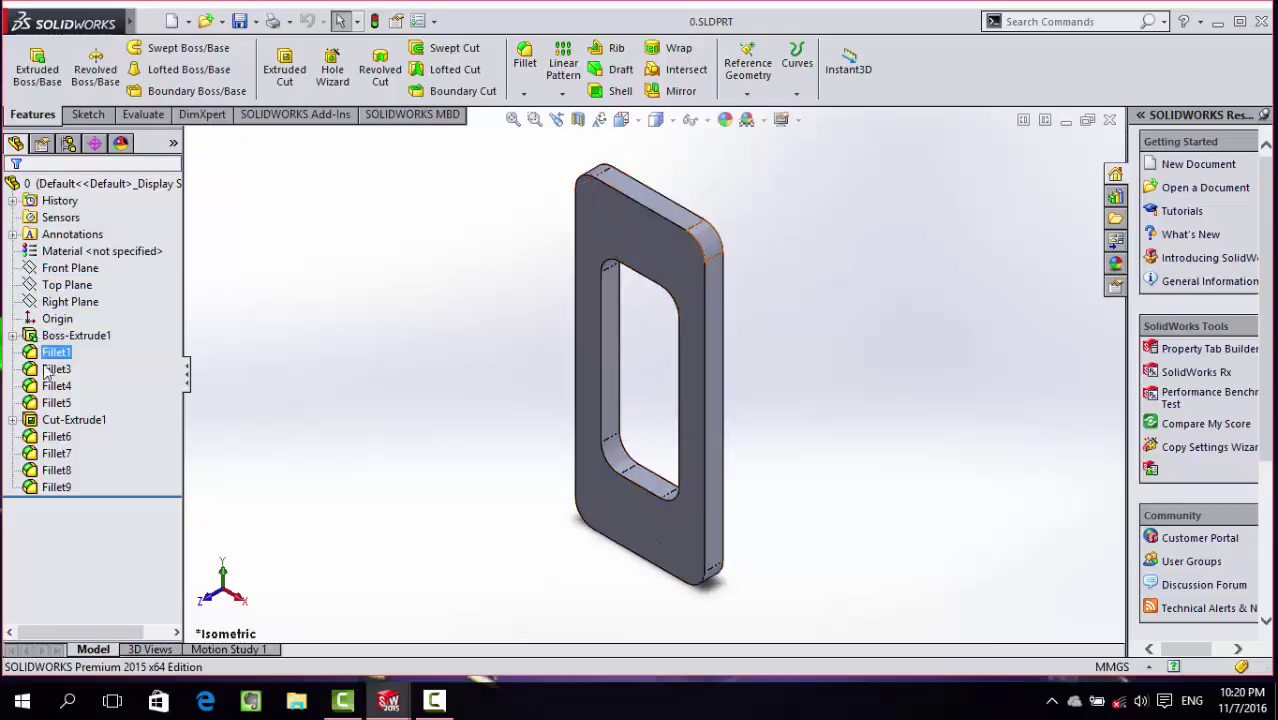
pyautogui.click(56, 471)
pyautogui.click(56, 419)
pyautogui.click(56, 352)
pyautogui.click(235, 234)
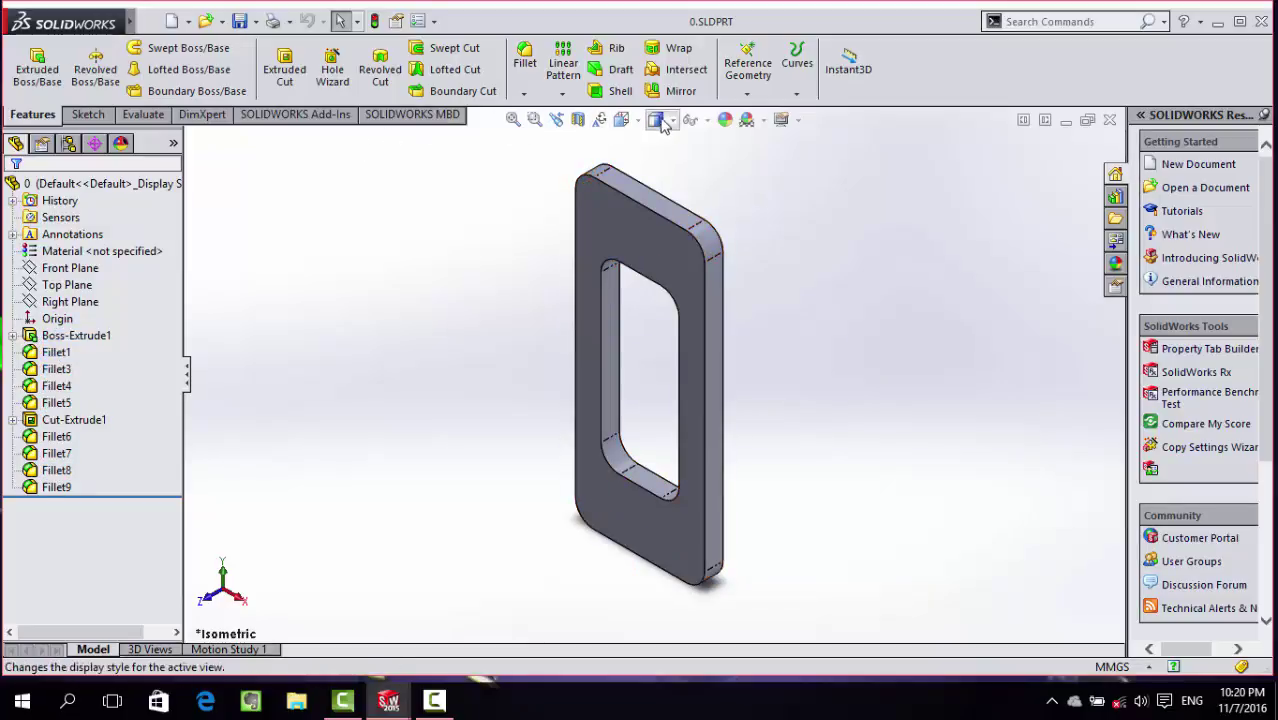
# Show the plate in the Top, Left and finally Right standard views
pyautogui.click(622, 121)
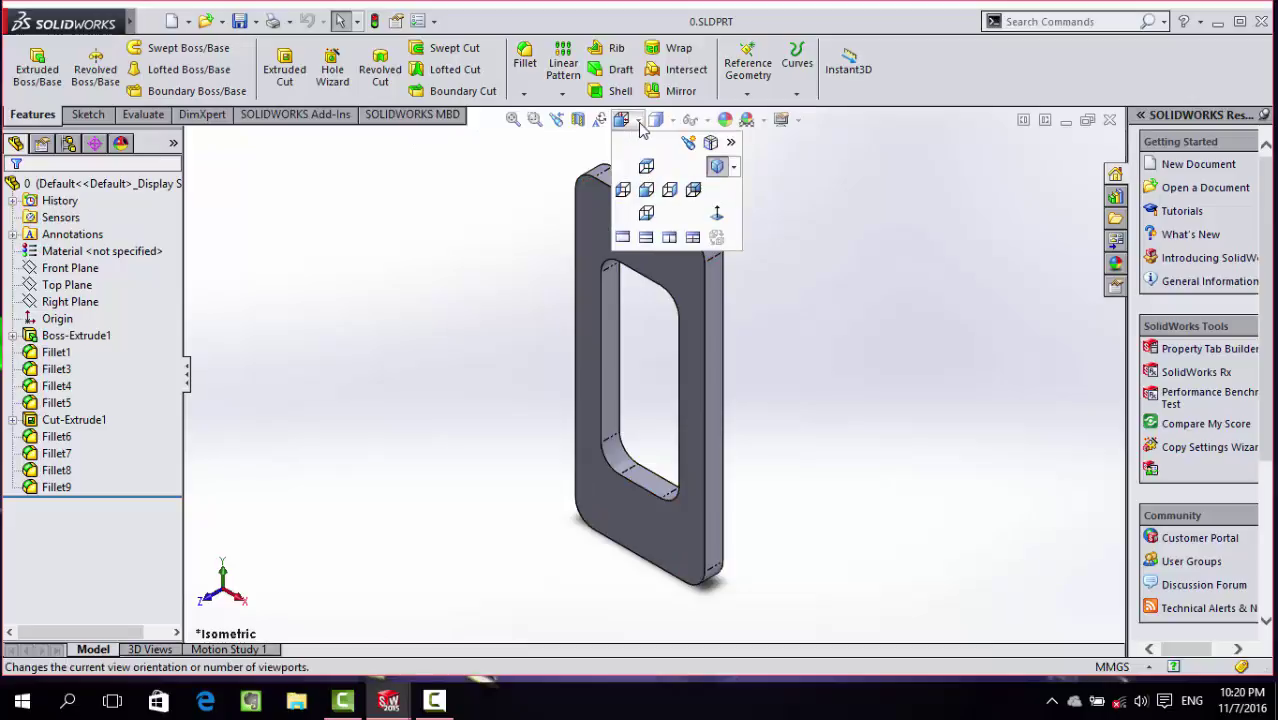
pyautogui.click(646, 166)
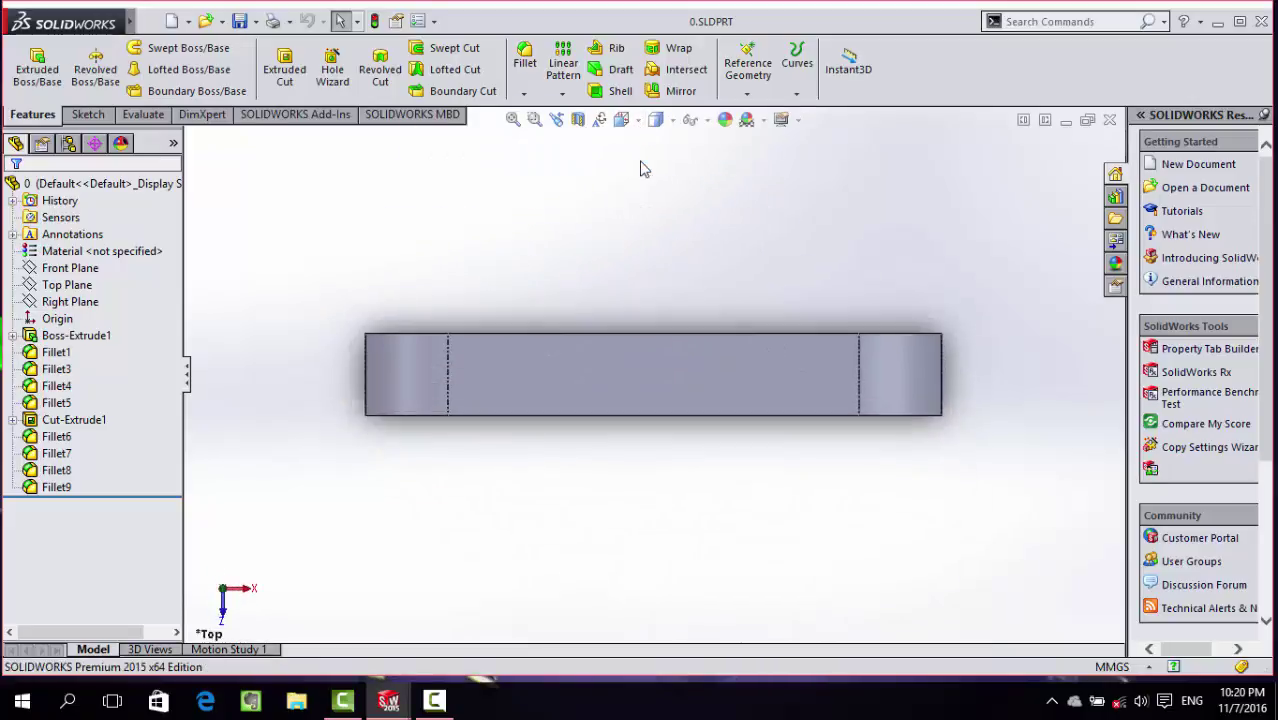
pyautogui.click(622, 121)
pyautogui.click(634, 172)
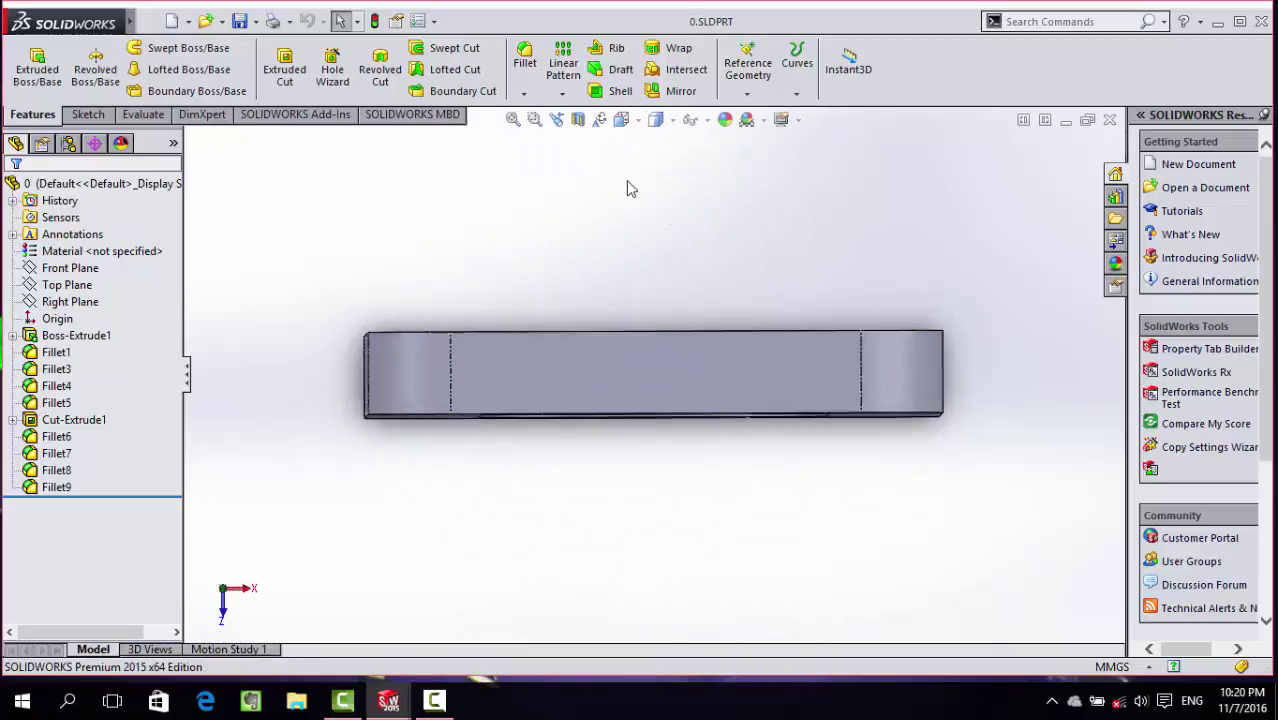
pyautogui.click(622, 121)
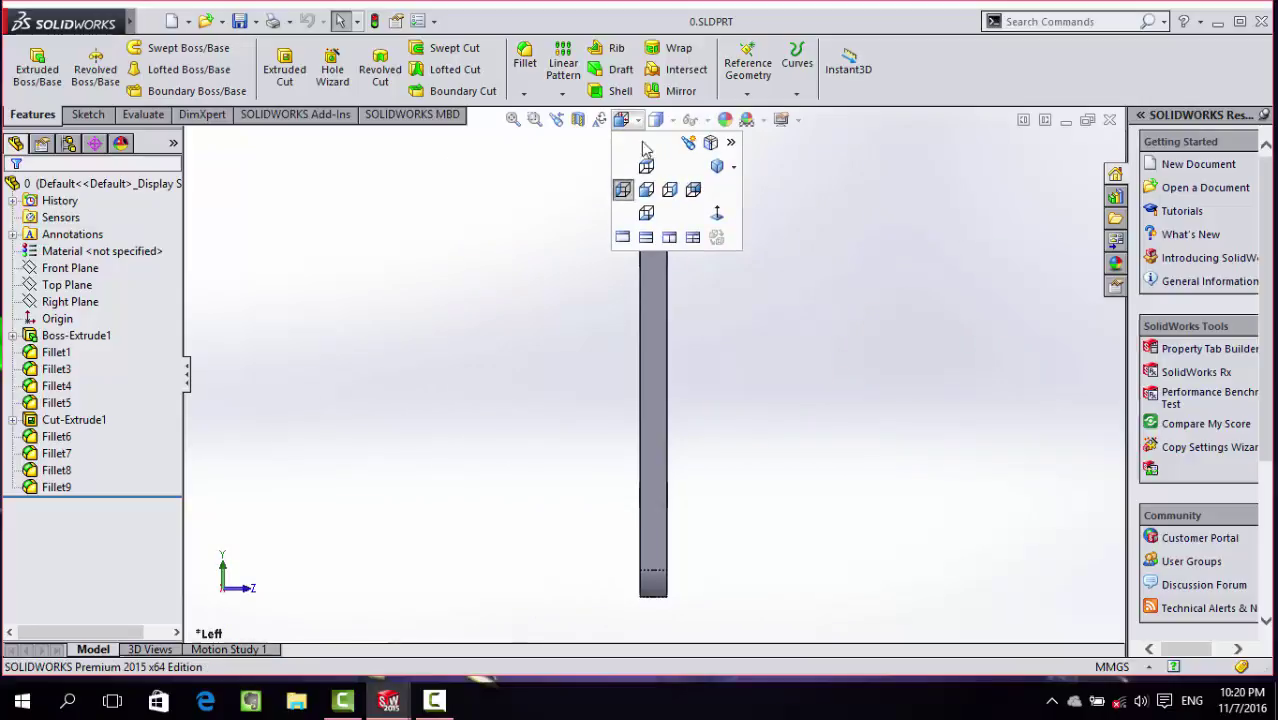
pyautogui.click(665, 190)
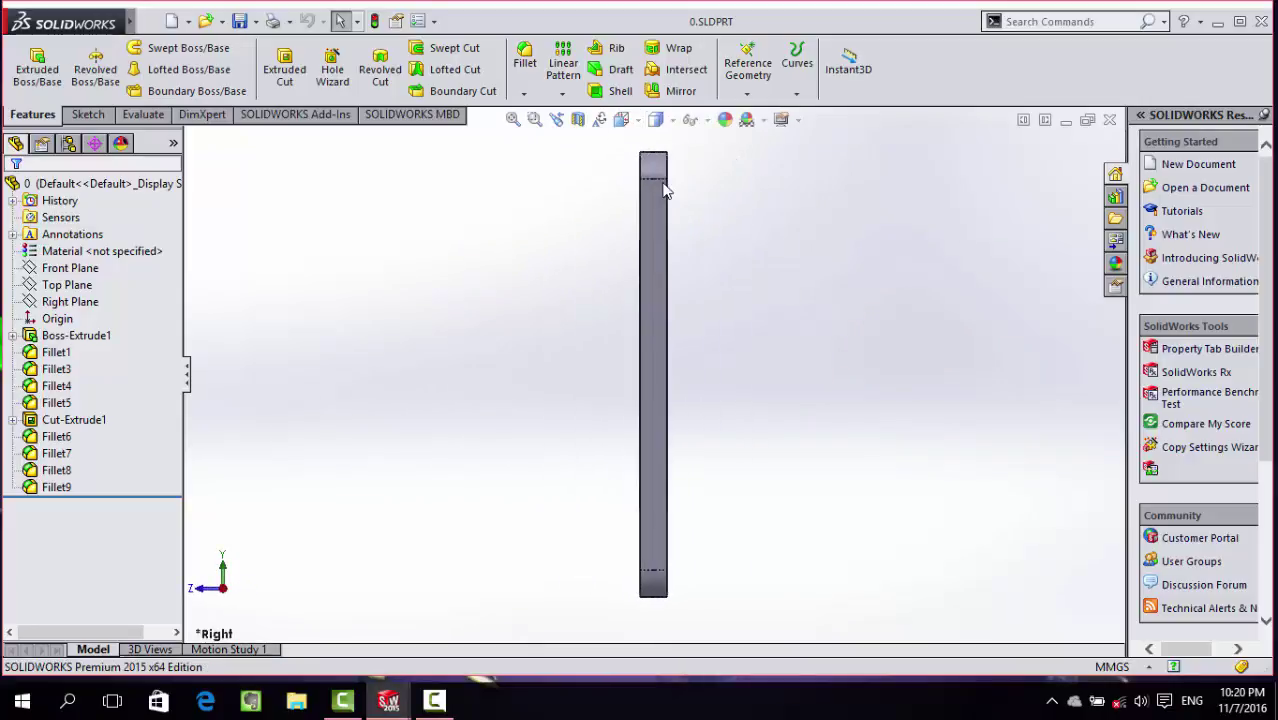
# View the plate edge-on from the left, zooming in and out, then switch to the Top view
pyautogui.press('space')
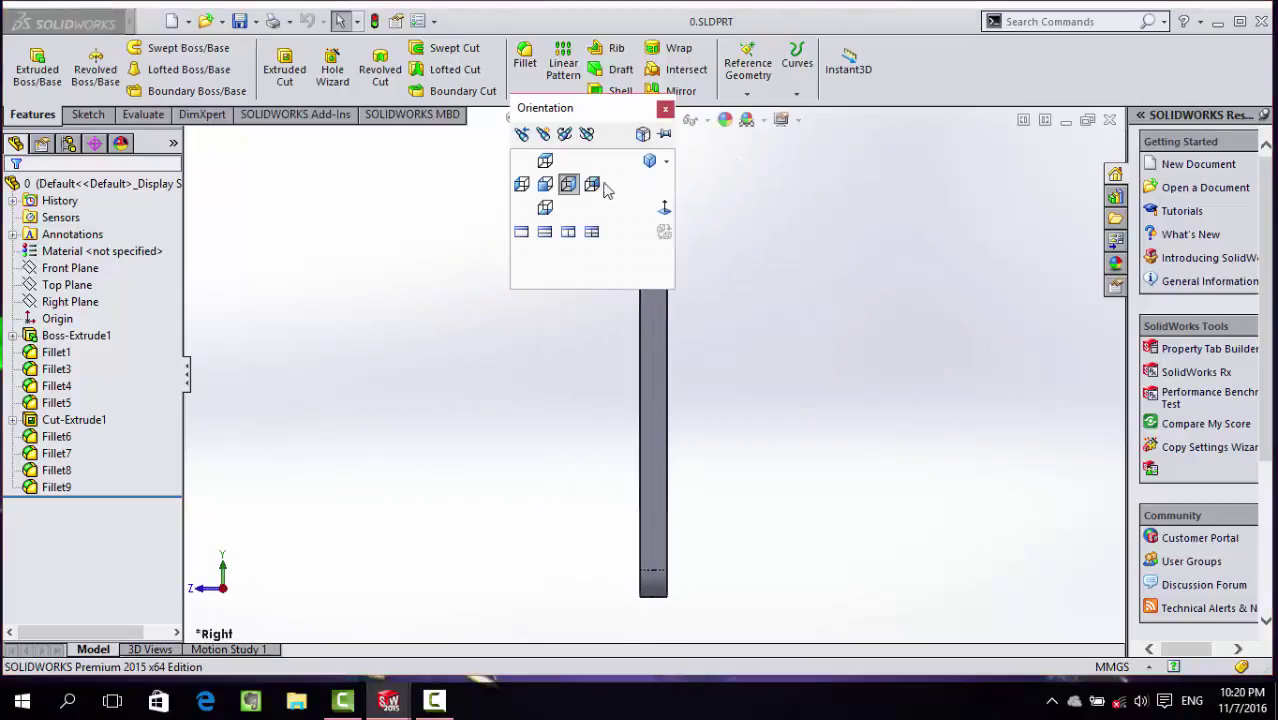
pyautogui.press('Escape')
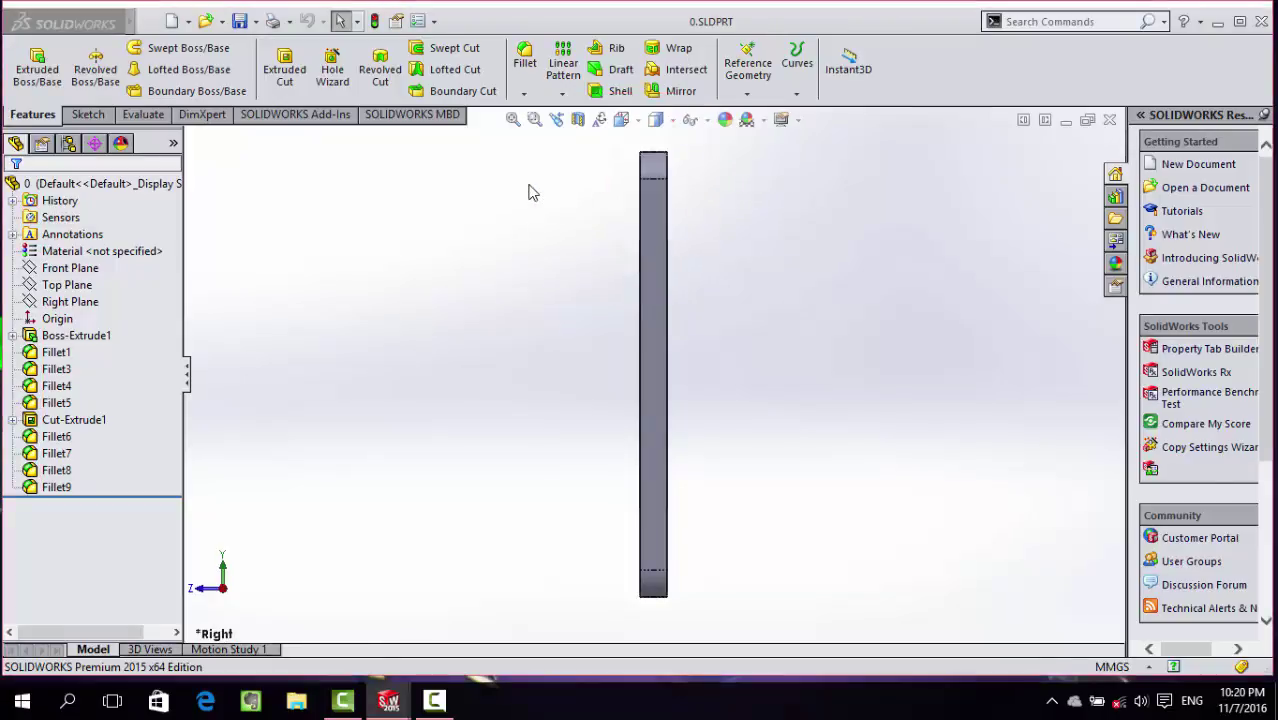
pyautogui.hotkey('ctrl', '3')
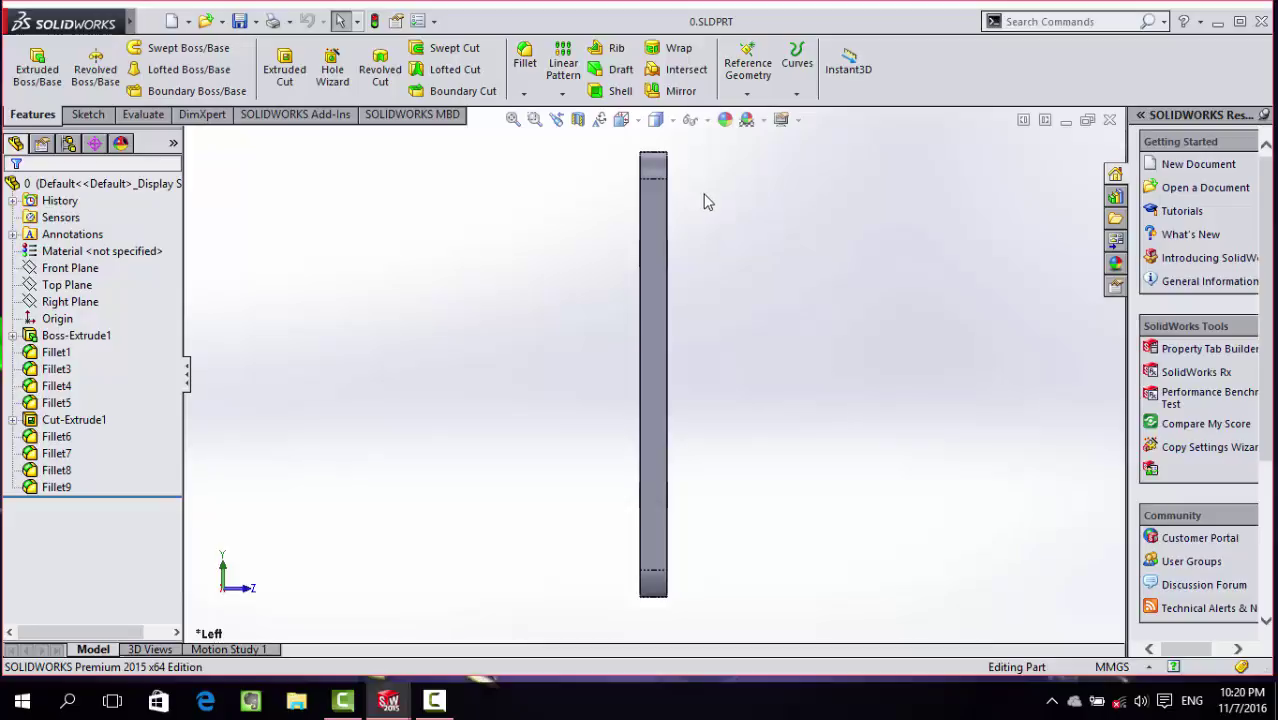
pyautogui.scroll(1, 720, 245)
pyautogui.scroll(1, 718, 243)
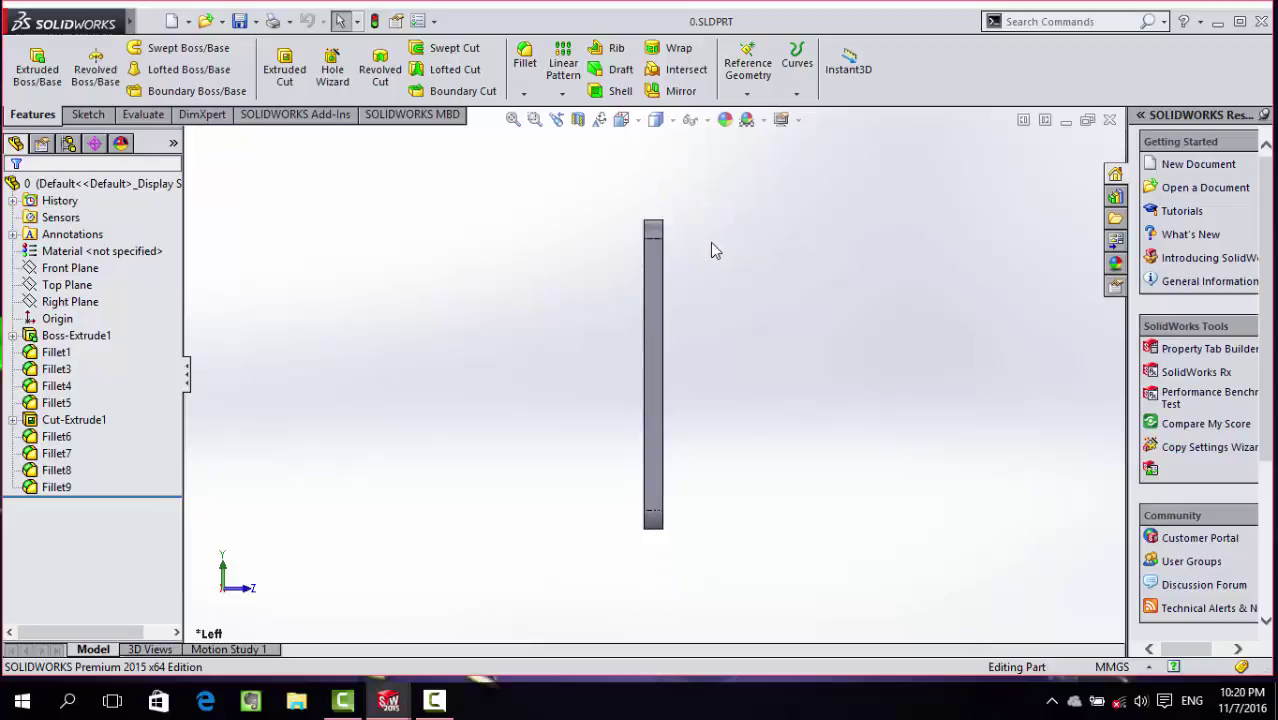
pyautogui.scroll(-1, 710, 242)
pyautogui.scroll(2, 685, 260)
pyautogui.scroll(2, 680, 270)
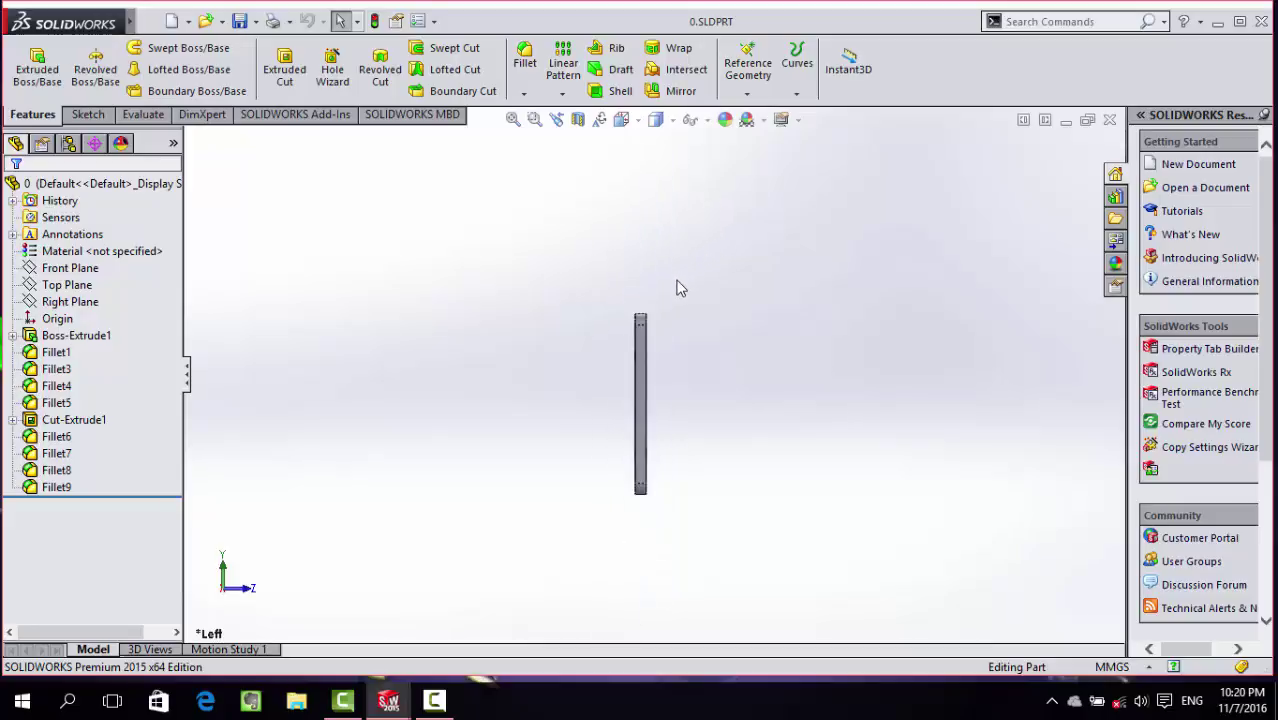
pyautogui.scroll(-1, 645, 468)
pyautogui.scroll(-2, 641, 470)
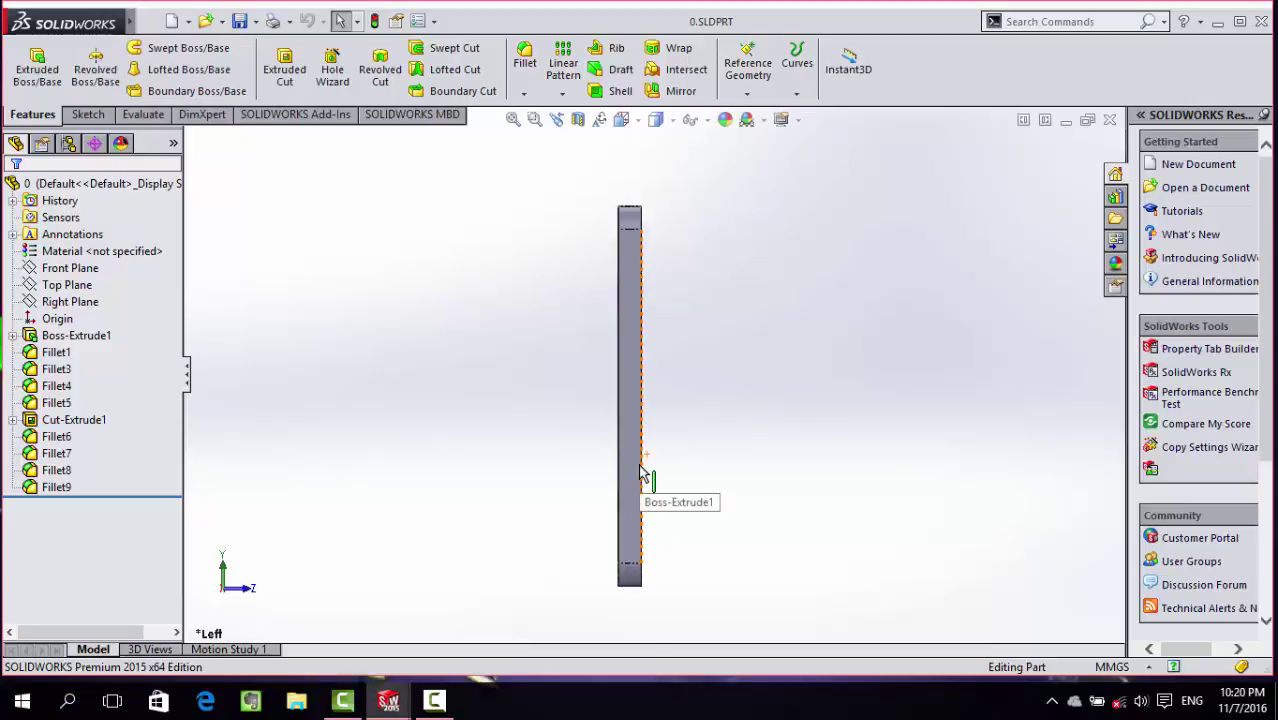
pyautogui.scroll(2, 641, 470)
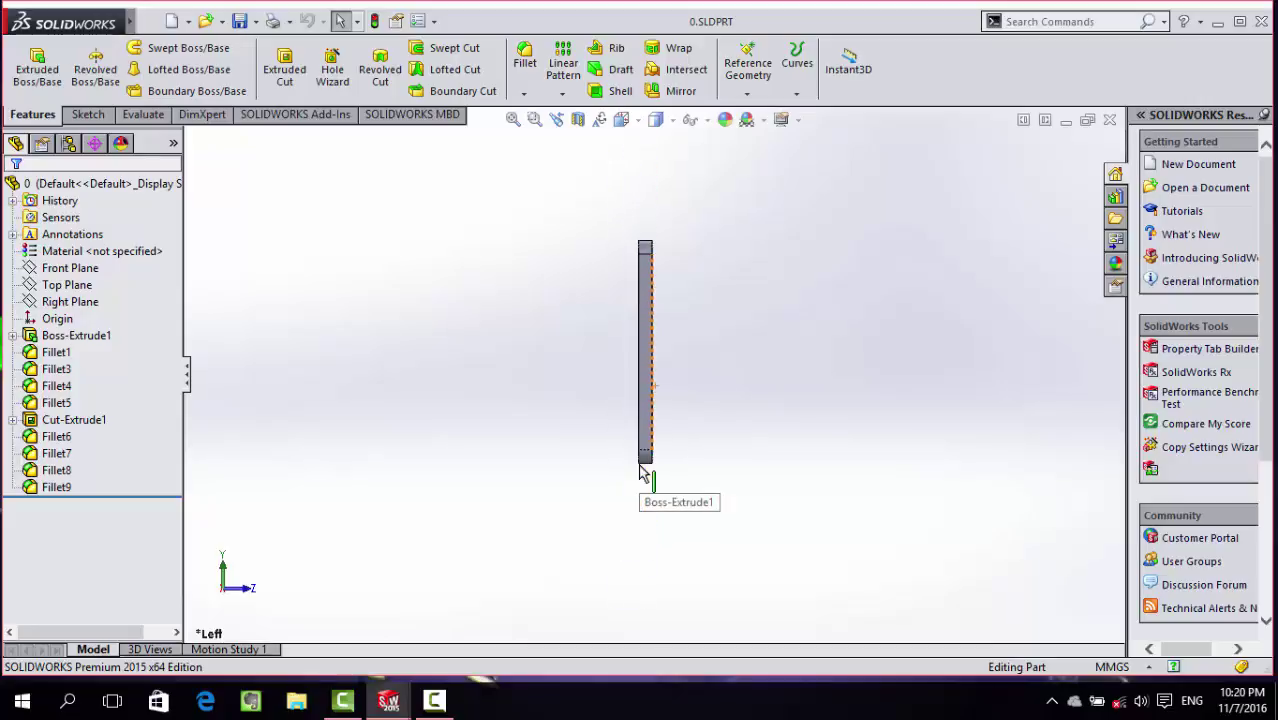
pyautogui.scroll(1, 641, 470)
pyautogui.scroll(1, 676, 331)
pyautogui.scroll(2, 676, 322)
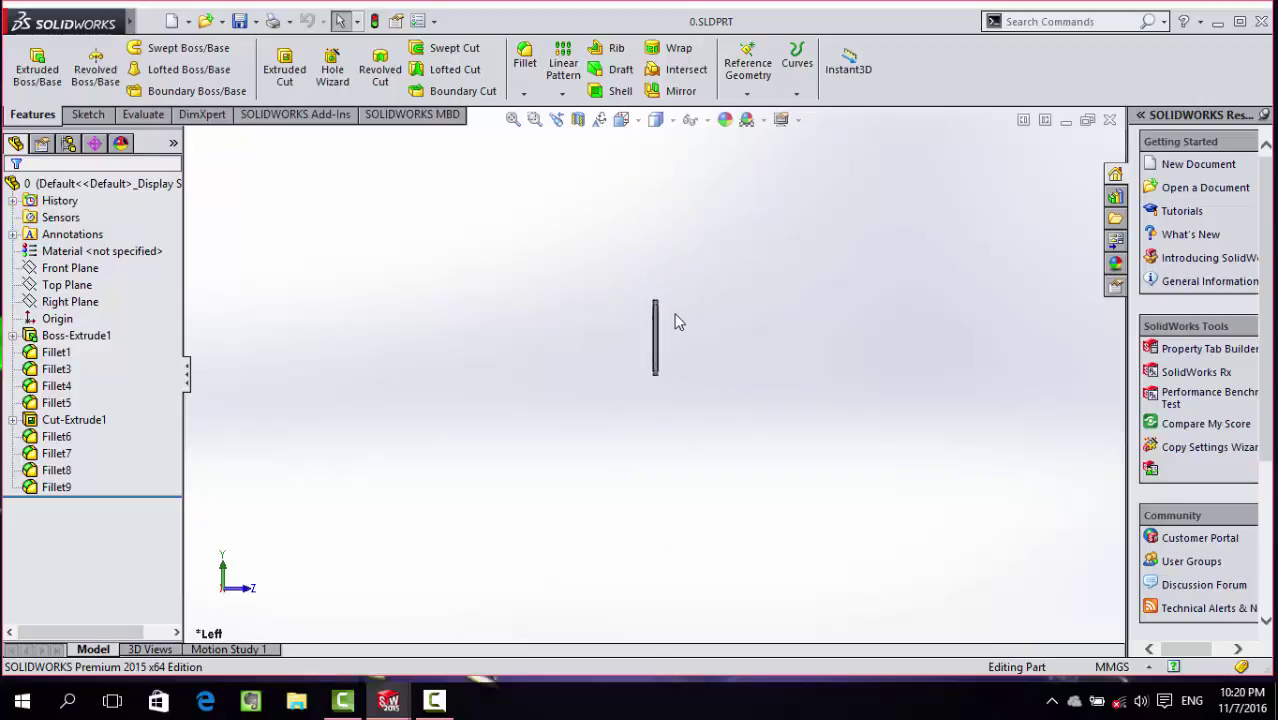
pyautogui.scroll(-1, 670, 321)
pyautogui.scroll(-1, 664, 321)
pyautogui.scroll(-3, 658, 333)
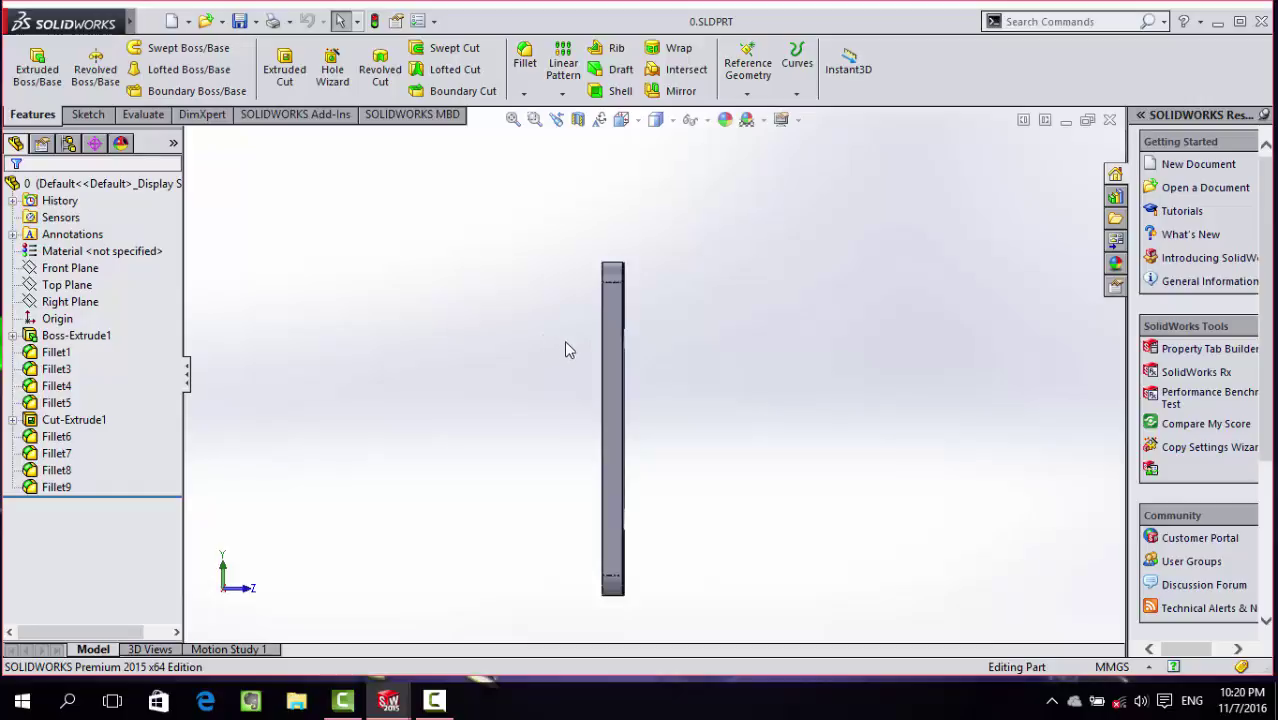
pyautogui.scroll(1, 628, 305)
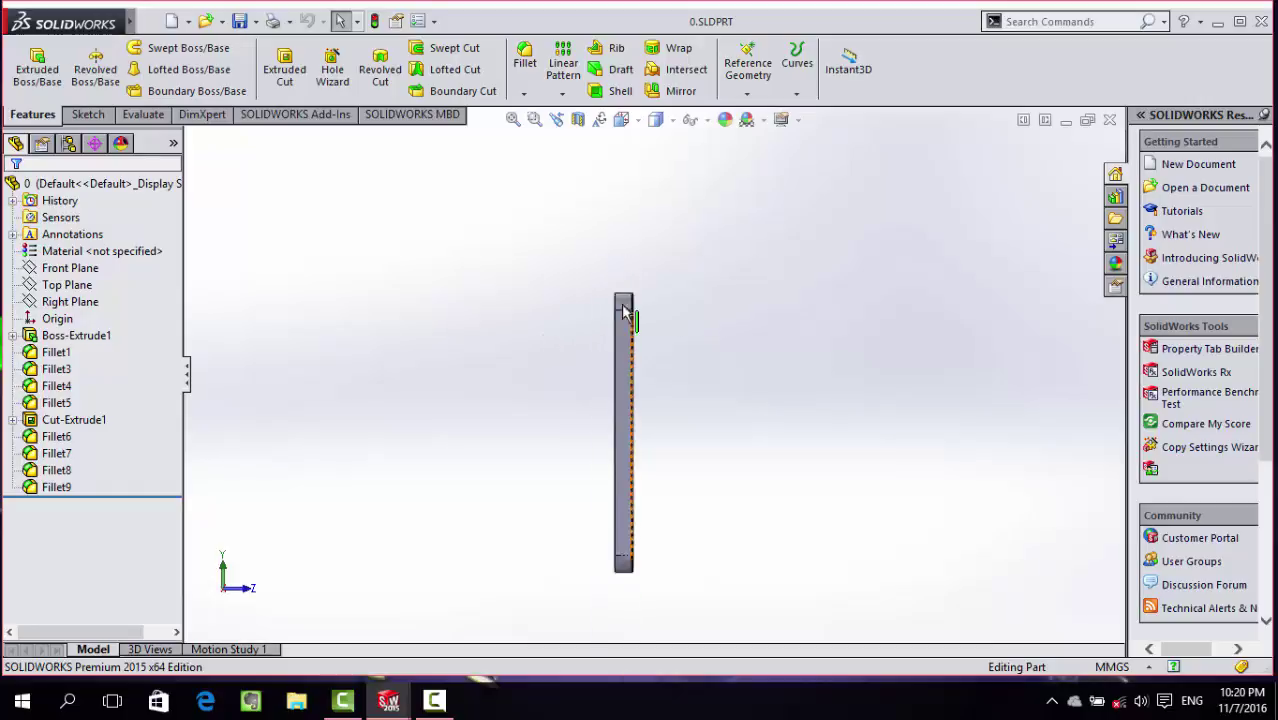
pyautogui.scroll(3, 615, 320)
pyautogui.scroll(1, 615, 320)
pyautogui.scroll(-2, 640, 330)
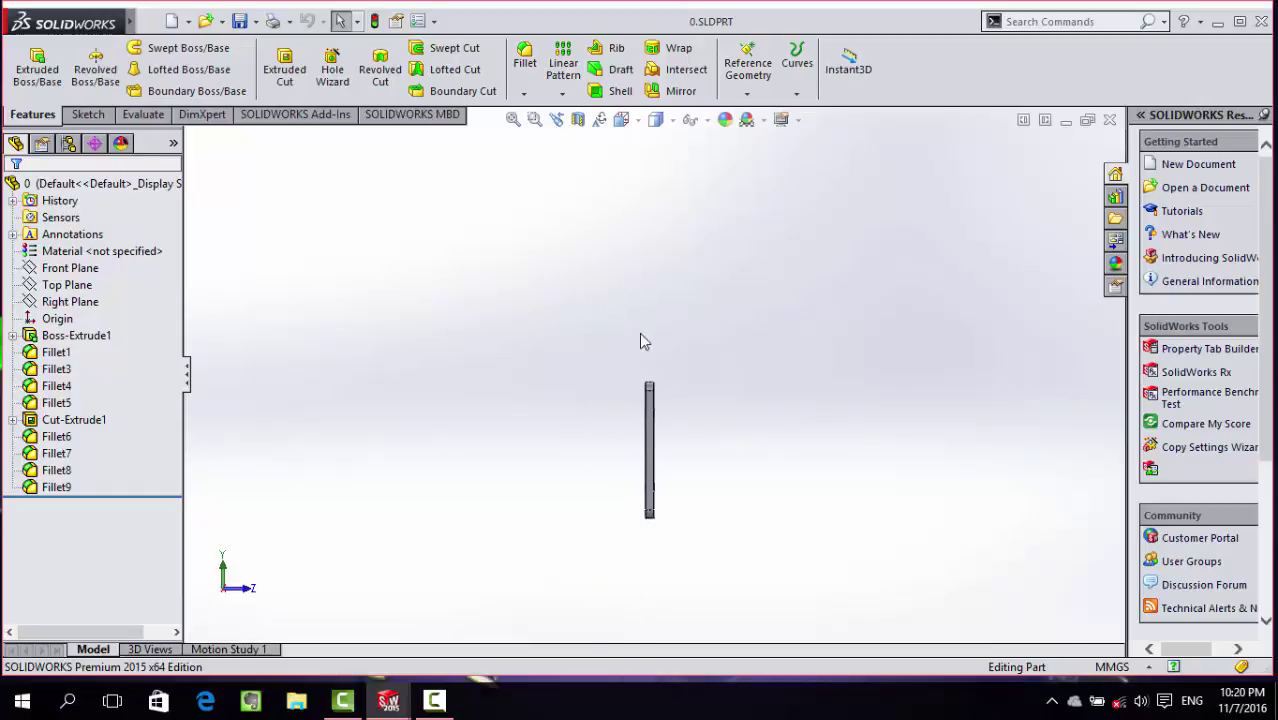
pyautogui.click(640, 120)
pyautogui.click(645, 166)
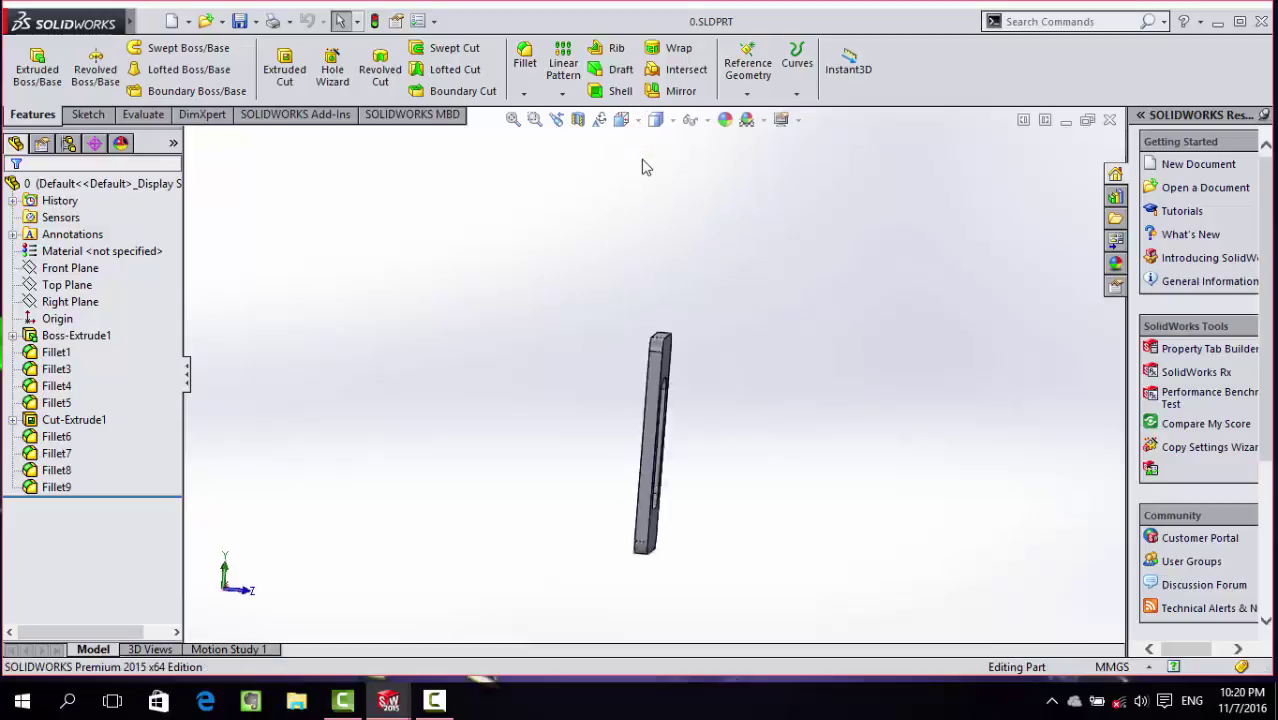
# Switch the plate to the Isometric view to reveal its rounded rectangular slot
pyautogui.click(620, 119)
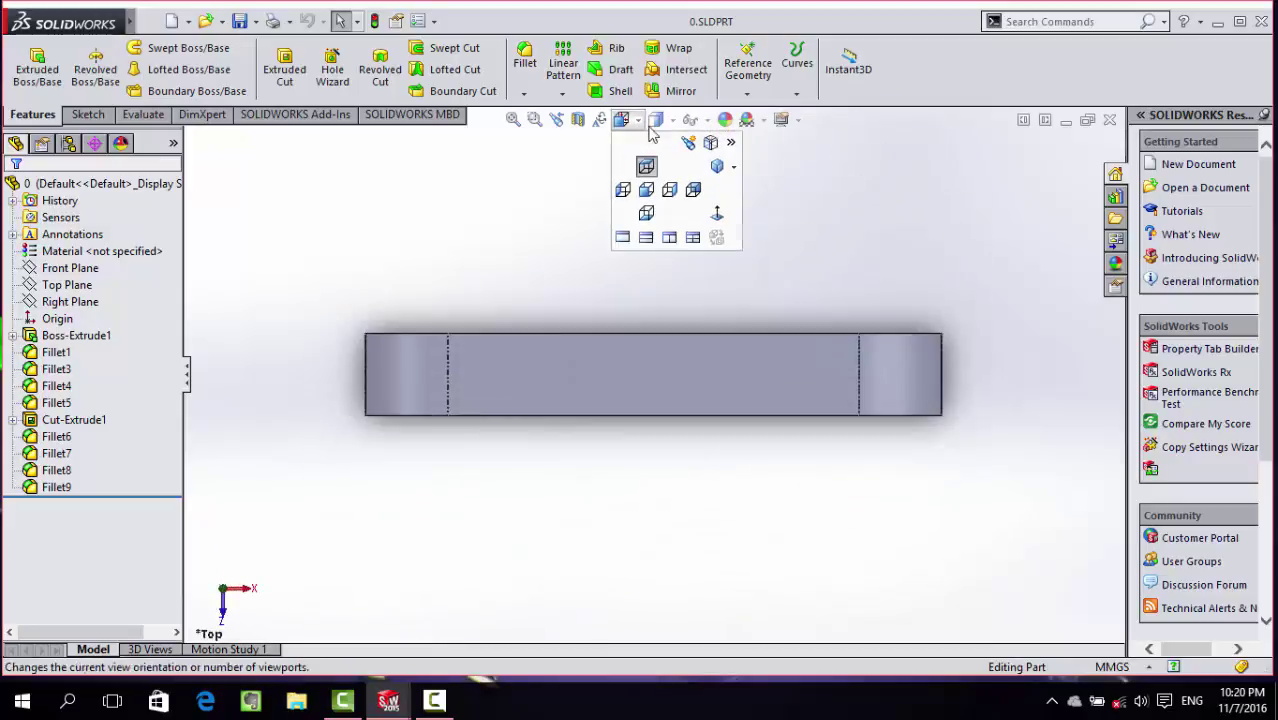
pyautogui.click(621, 119)
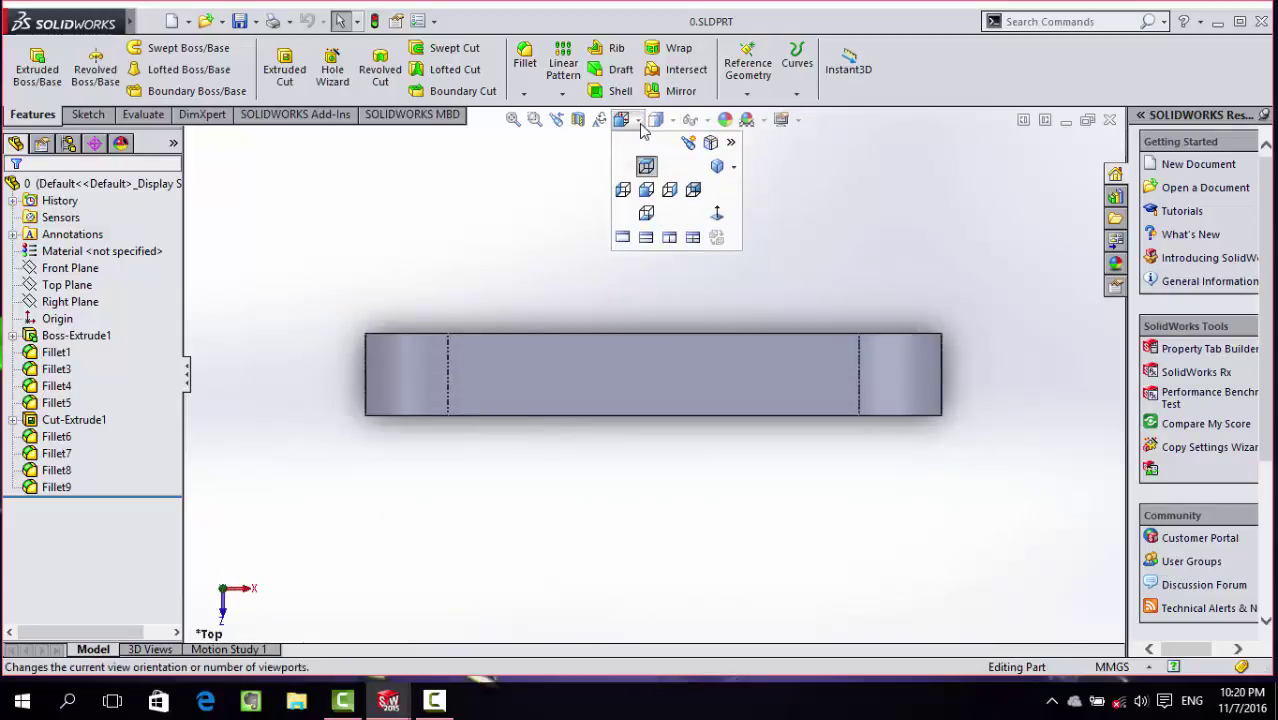
pyautogui.click(716, 167)
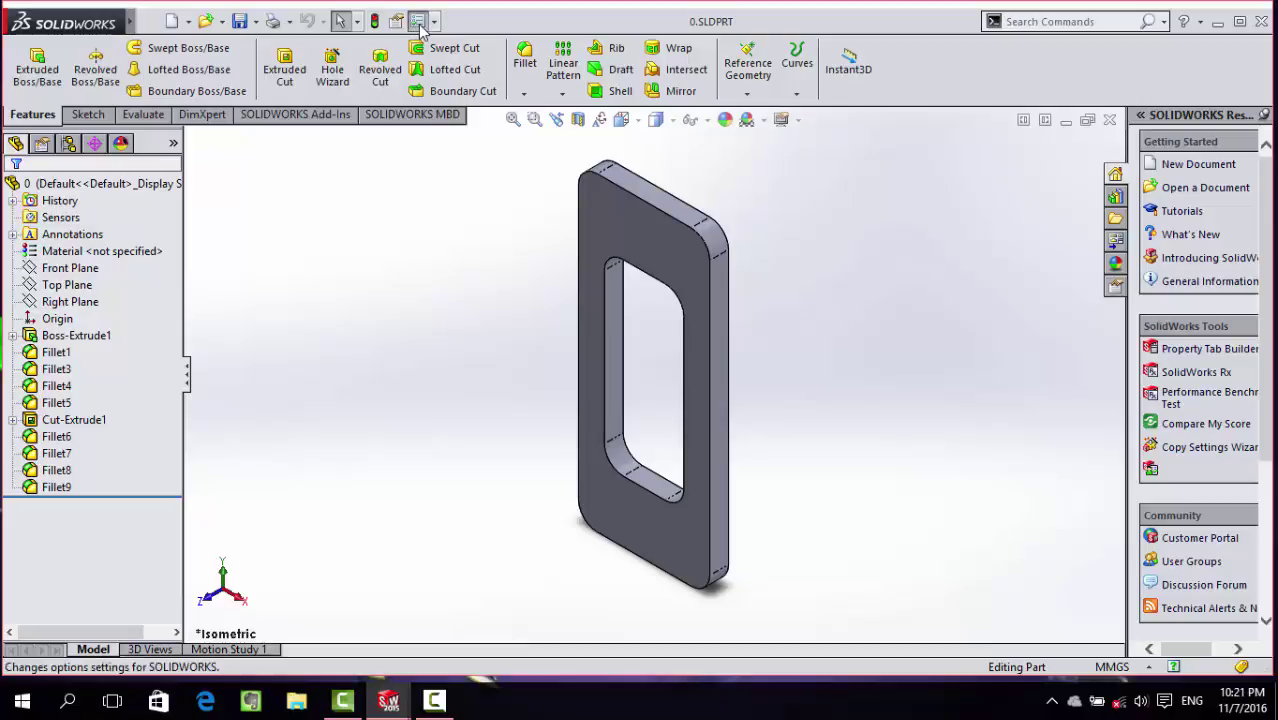
pyautogui.click(419, 22)
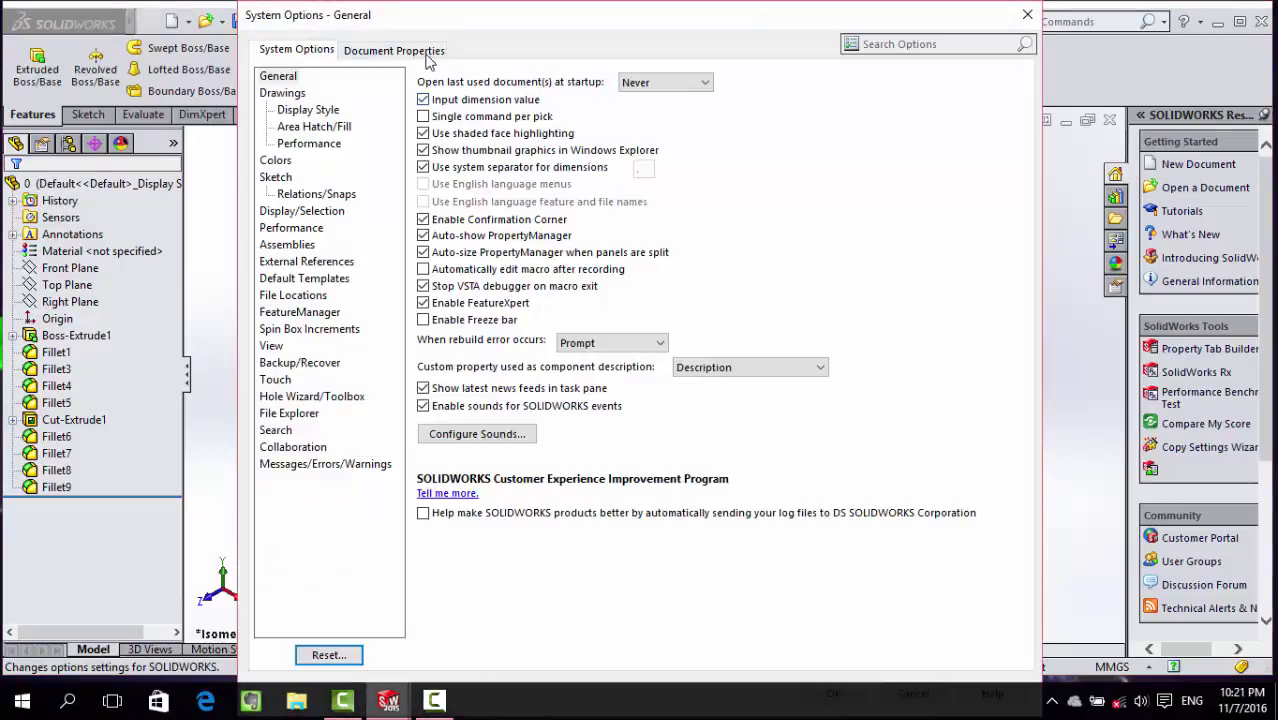
pyautogui.click(1013, 28)
pyautogui.click(419, 24)
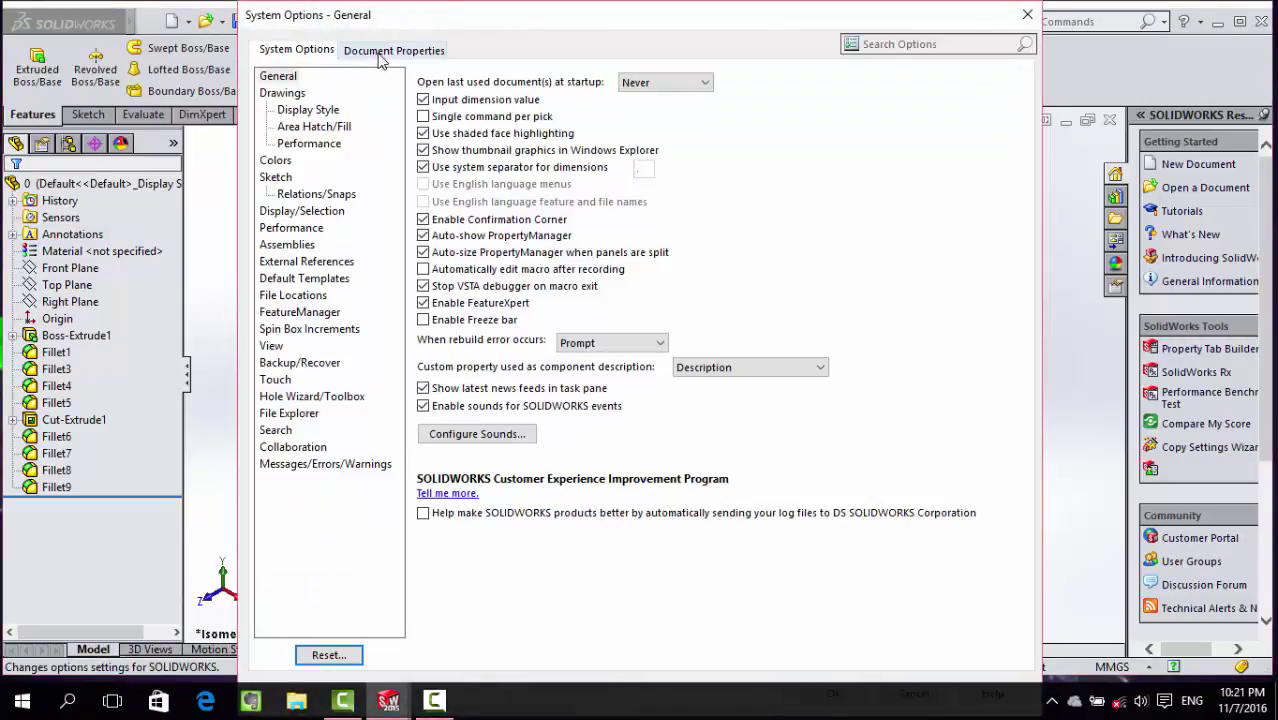
pyautogui.click(381, 52)
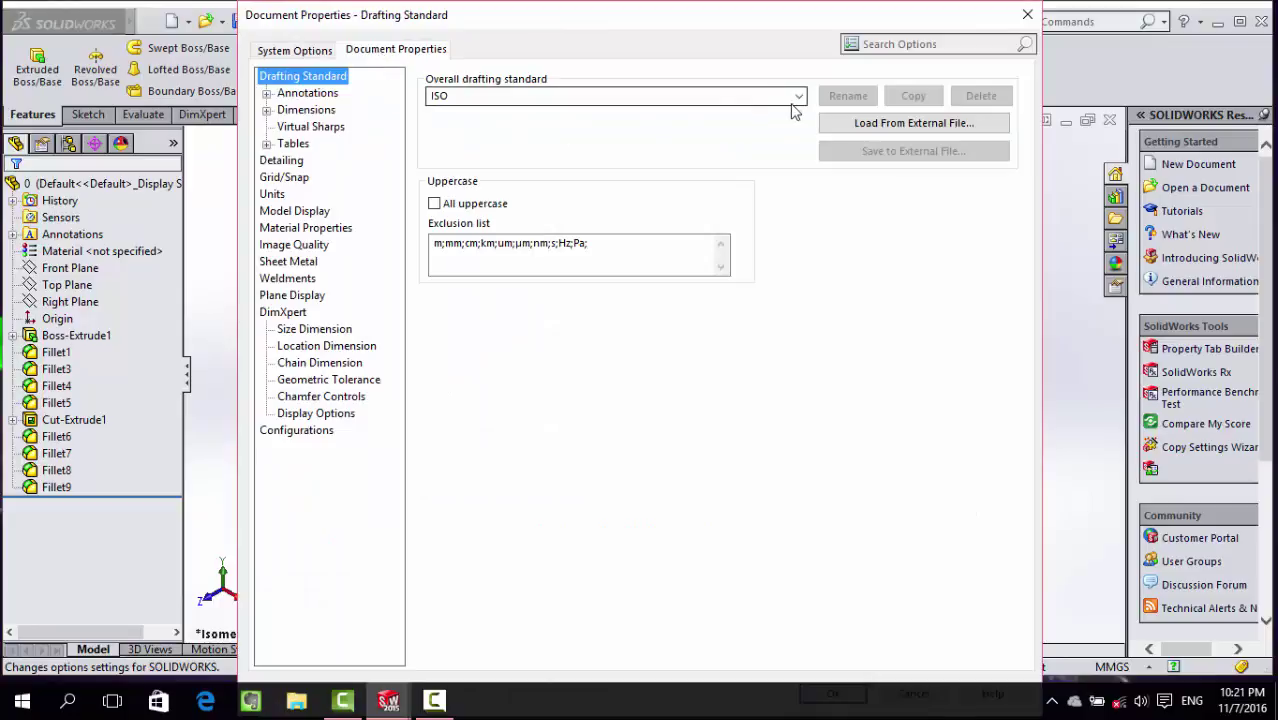
pyautogui.click(798, 100)
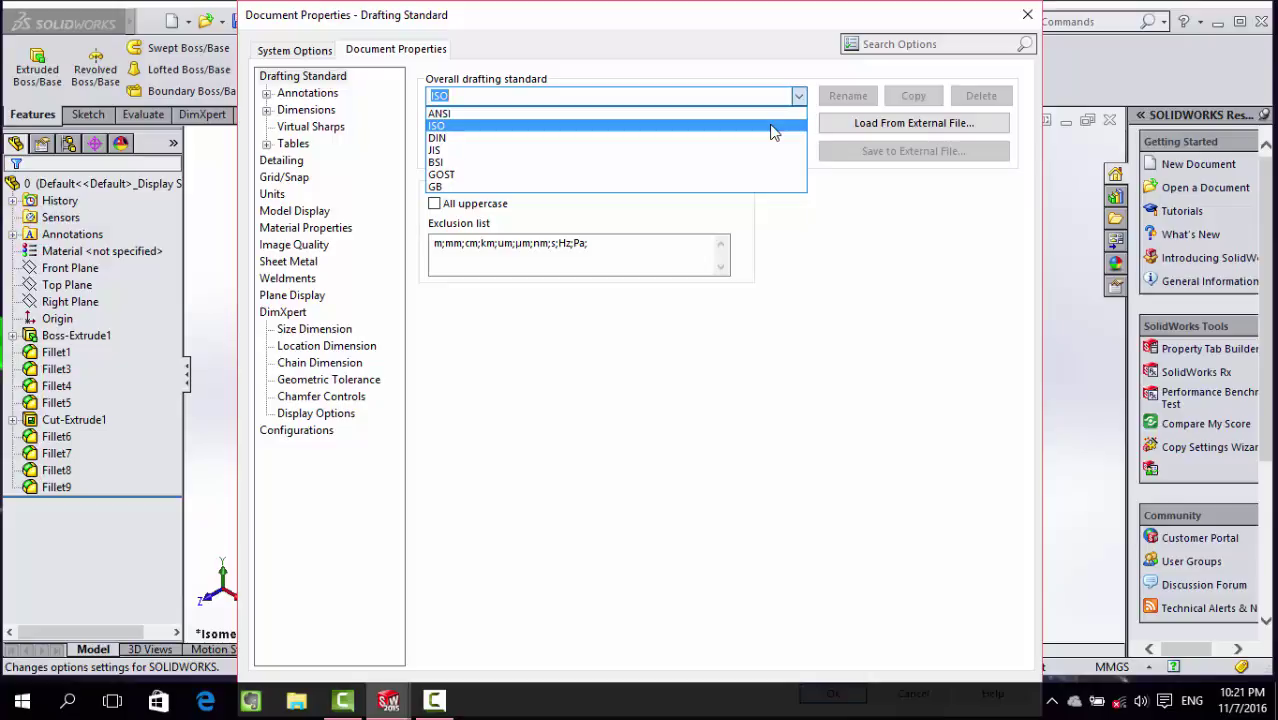
pyautogui.click(272, 197)
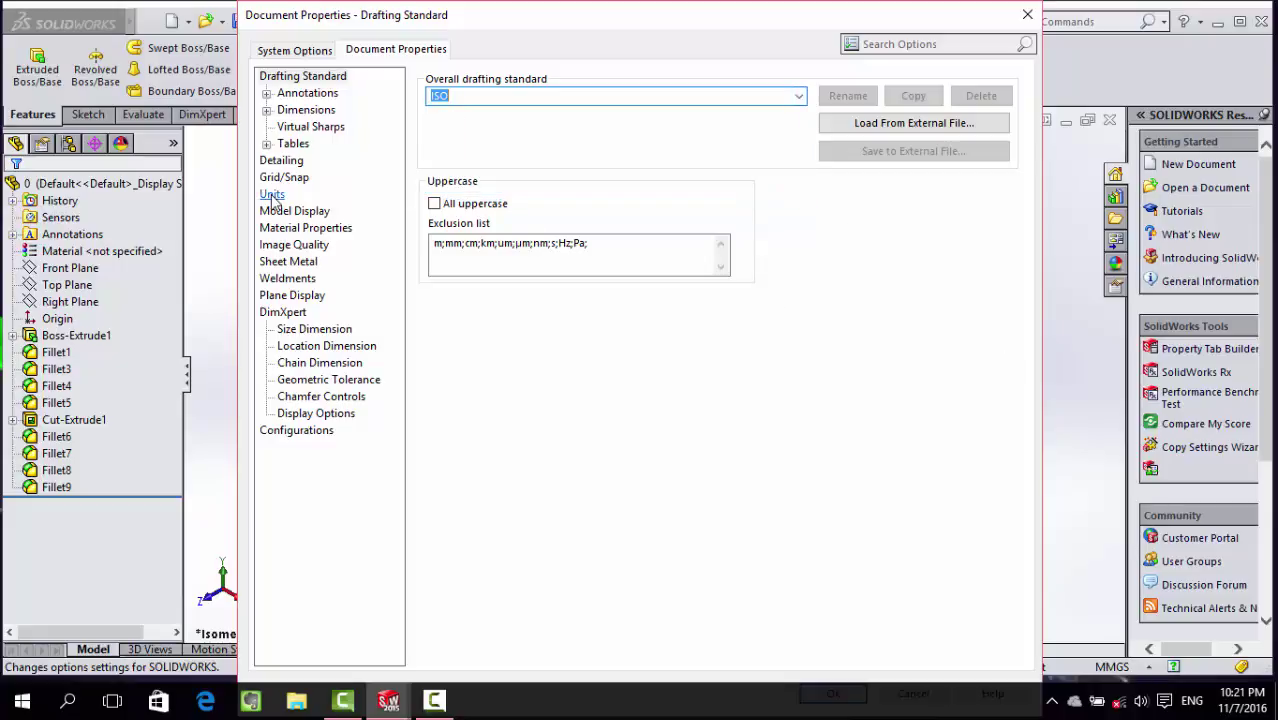
pyautogui.click(272, 195)
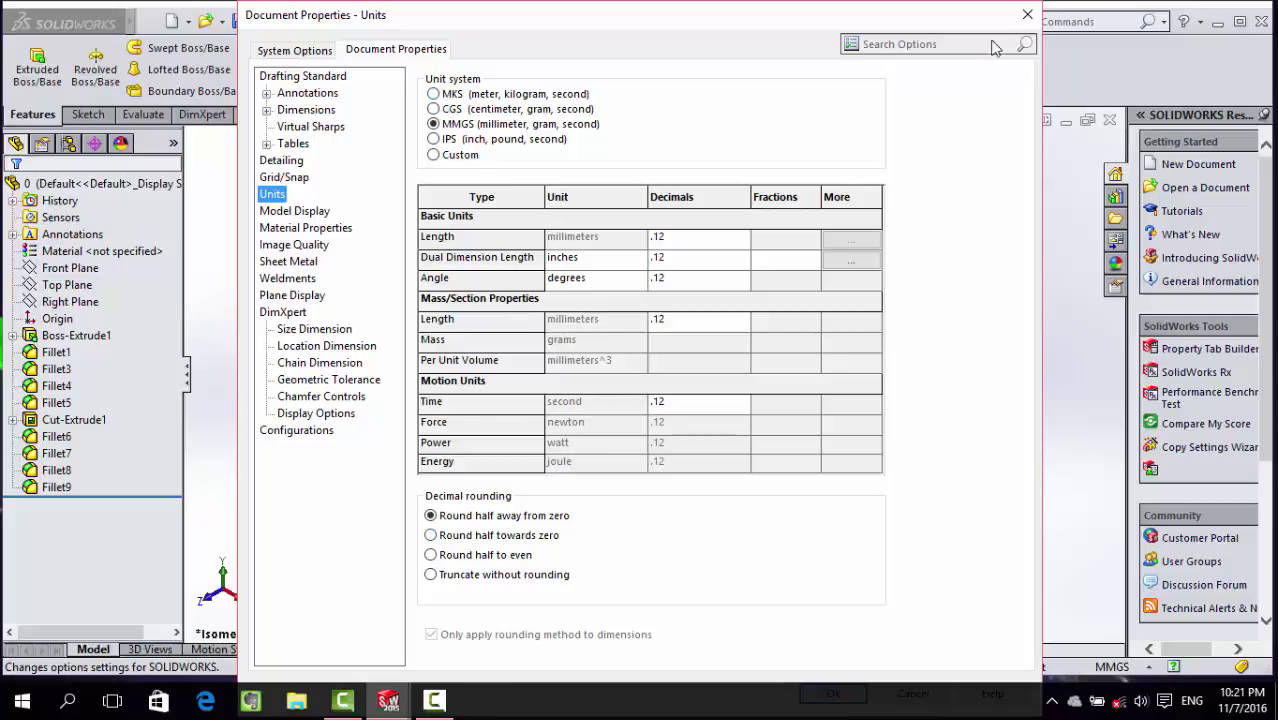
pyautogui.click(1027, 14)
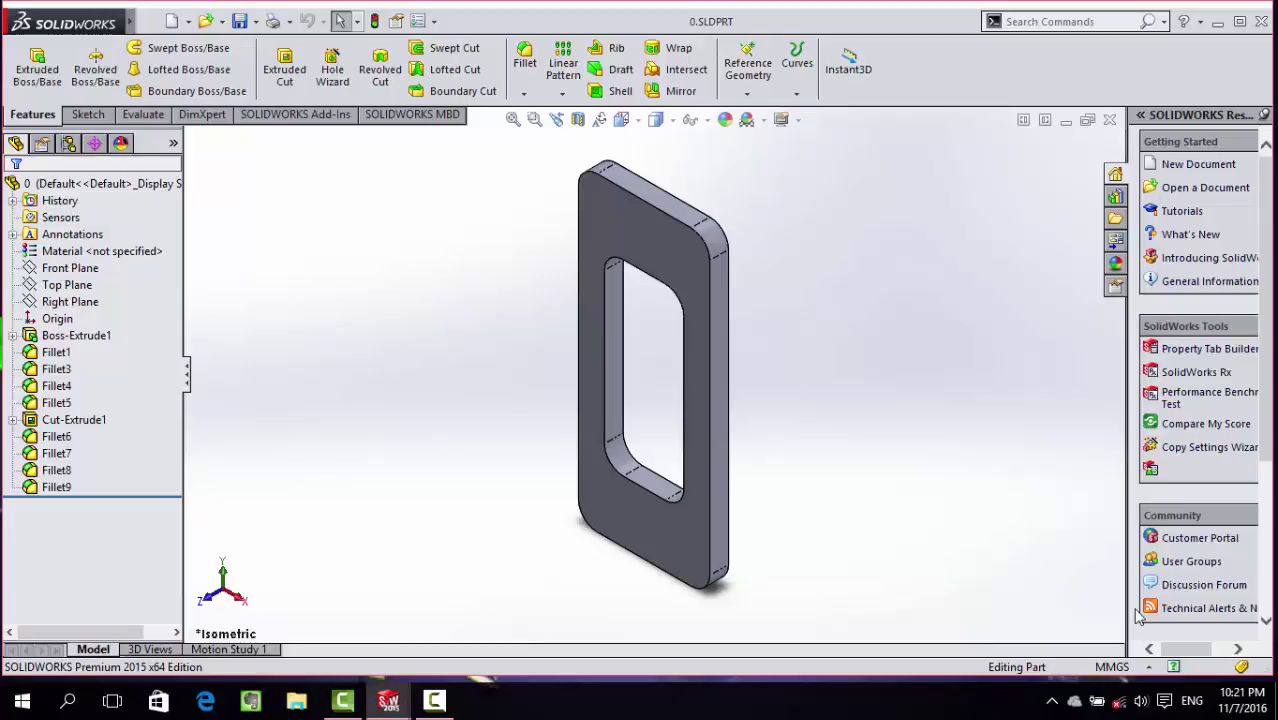
# Open the status-bar unit system menu showing MKS, CGS, MMGS and IPS, with MMGS current
pyautogui.click(1125, 668)
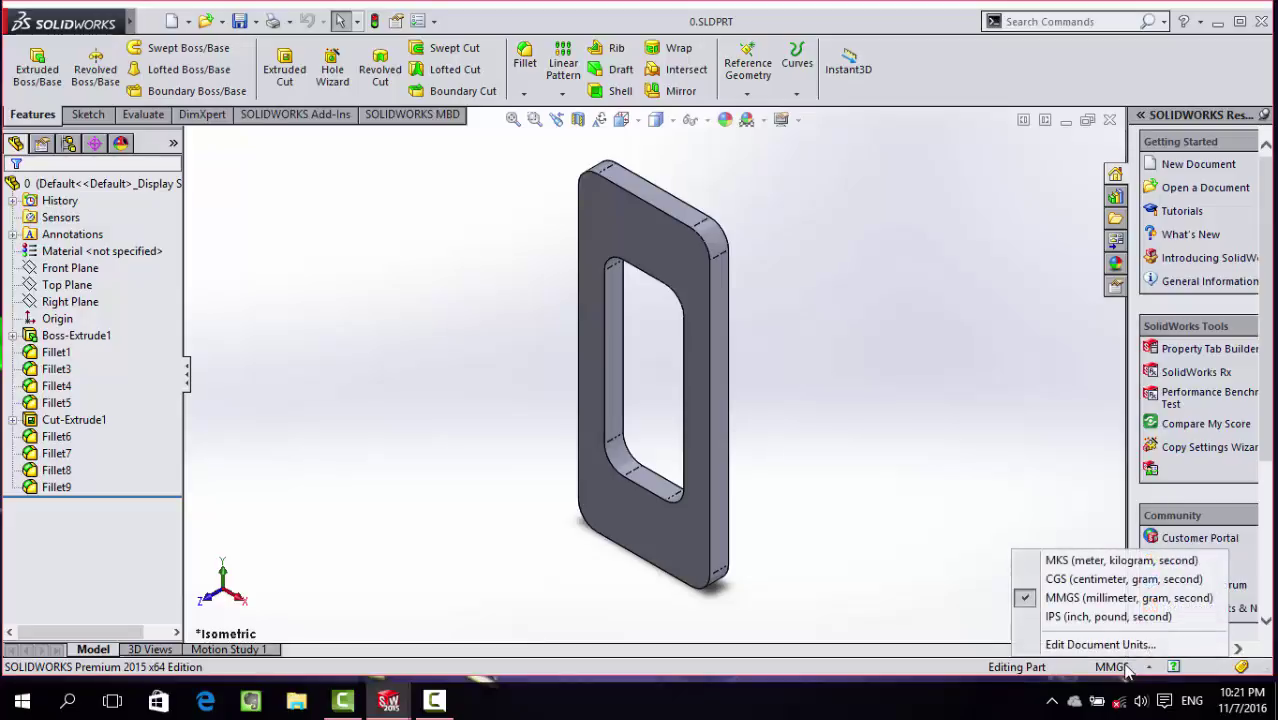